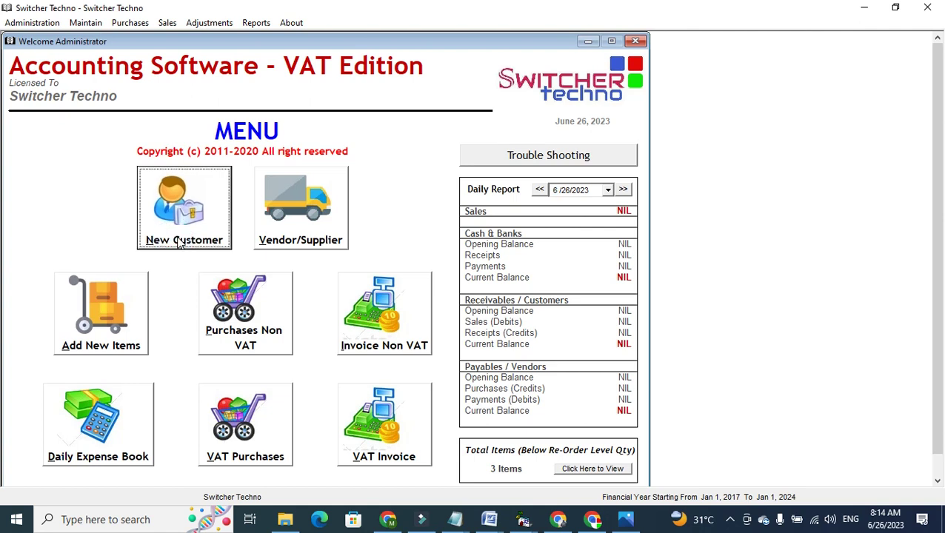
Step: Display the customers that belong to the Credit Customer type
{"action": "left_click_drag", "start_coordinate": [333, 49], "coordinate": [297, 37]}
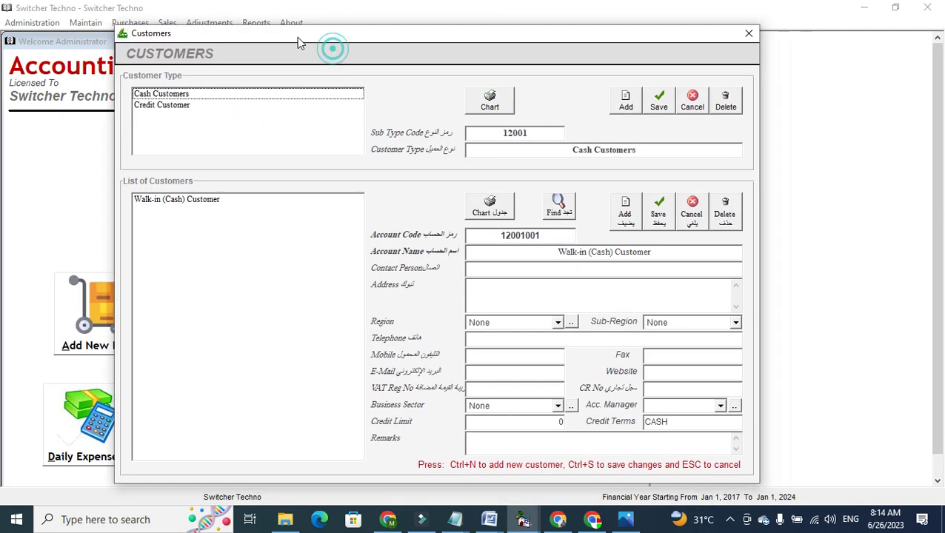
{"action": "left_click", "coordinate": [253, 133]}
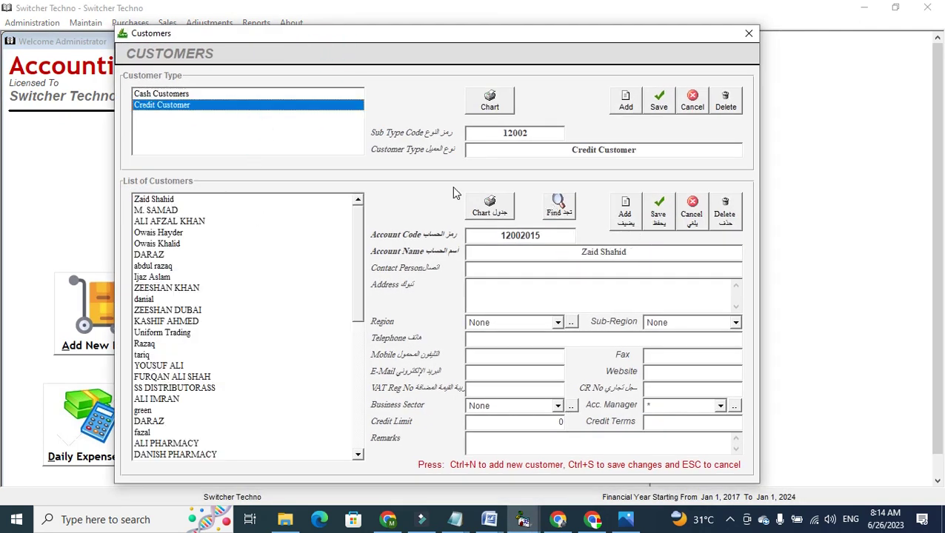
{"action": "left_click", "coordinate": [172, 94]}
{"action": "left_click", "coordinate": [152, 106]}
{"action": "left_click", "coordinate": [241, 443]}
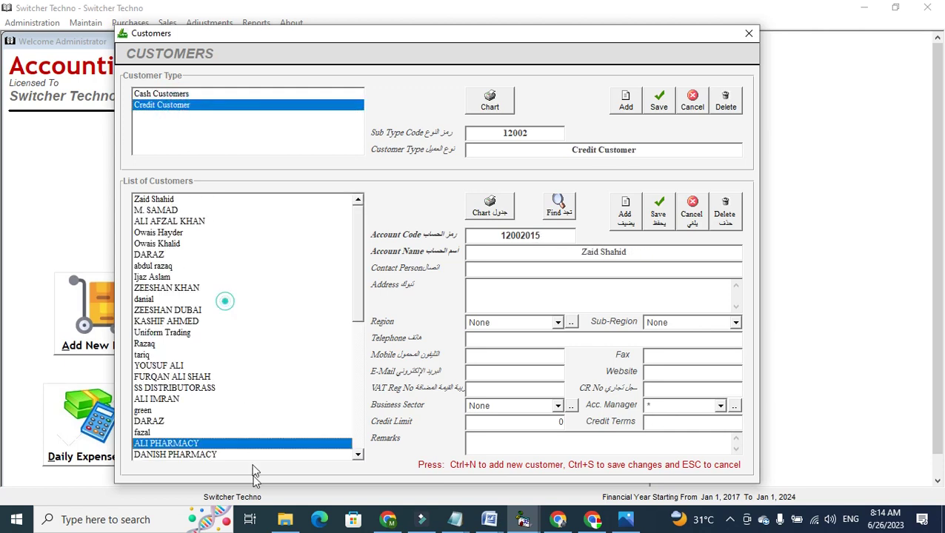
Step: Add a new credit customer with the account name BABY WORLD LLC
{"action": "left_click", "coordinate": [622, 213]}
{"action": "type", "text": "s"}
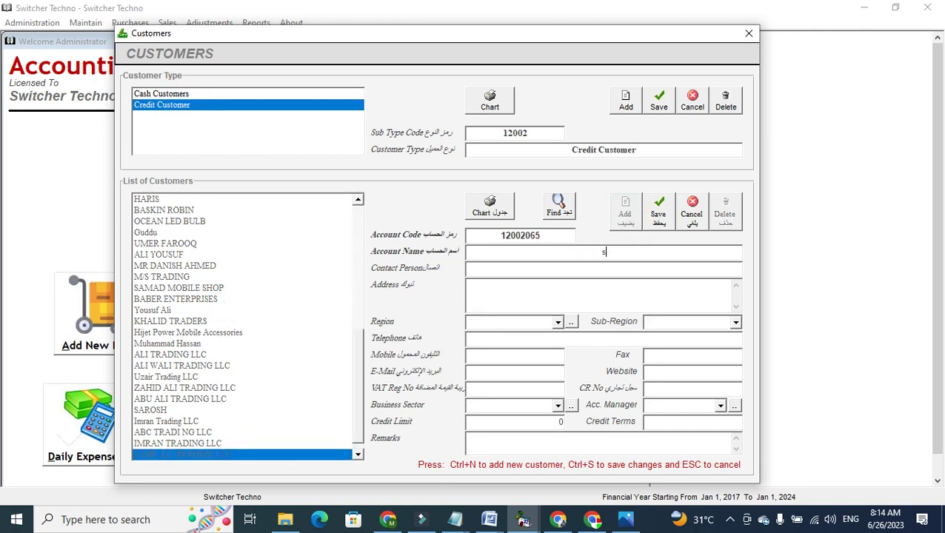
{"action": "type", "text": "ABY WORLD LLC"}
{"action": "key", "text": "Tab"}
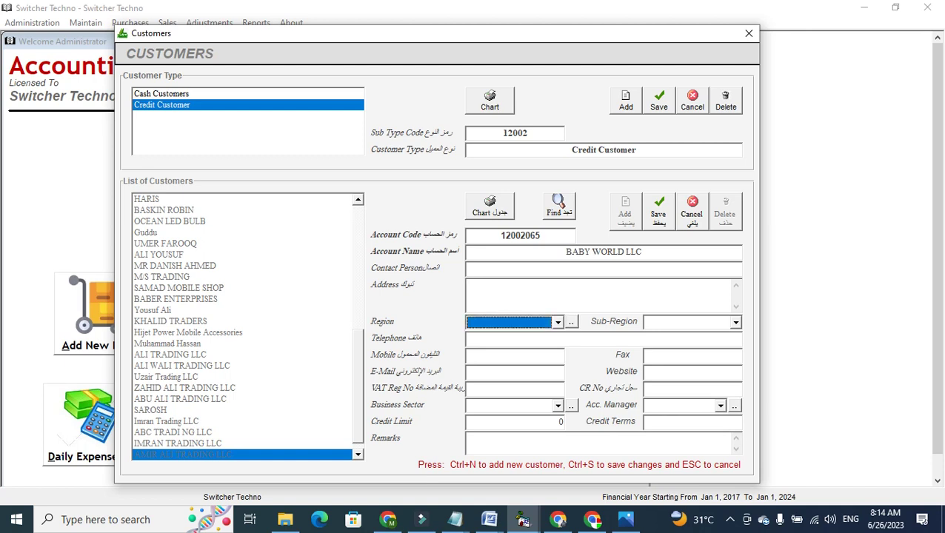
Step: Set the customer's region, sub-region and business sector to None, save the record, select it in the list and close the customers form
{"action": "key", "text": "Tab"}
{"action": "key", "text": "Tab"}
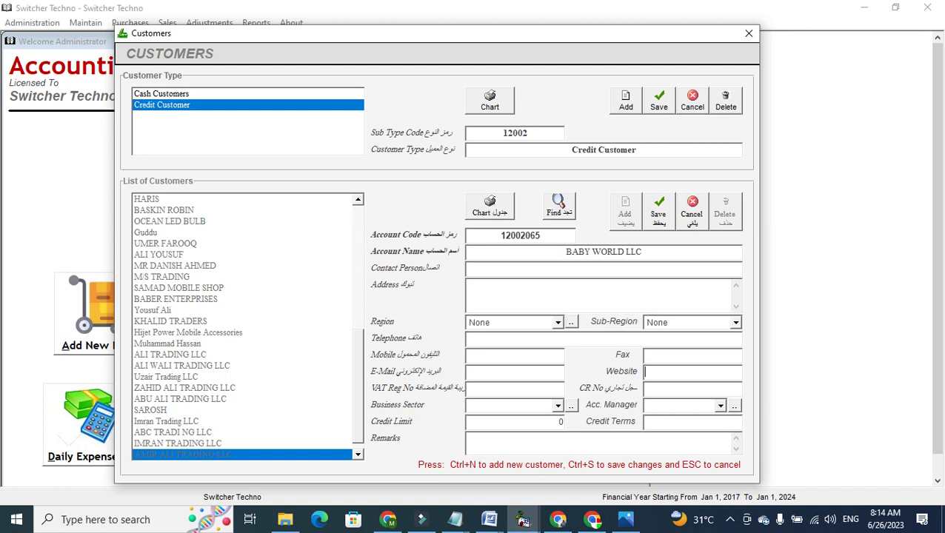
{"action": "key", "text": "Tab"}
{"action": "key", "text": "Tab"}
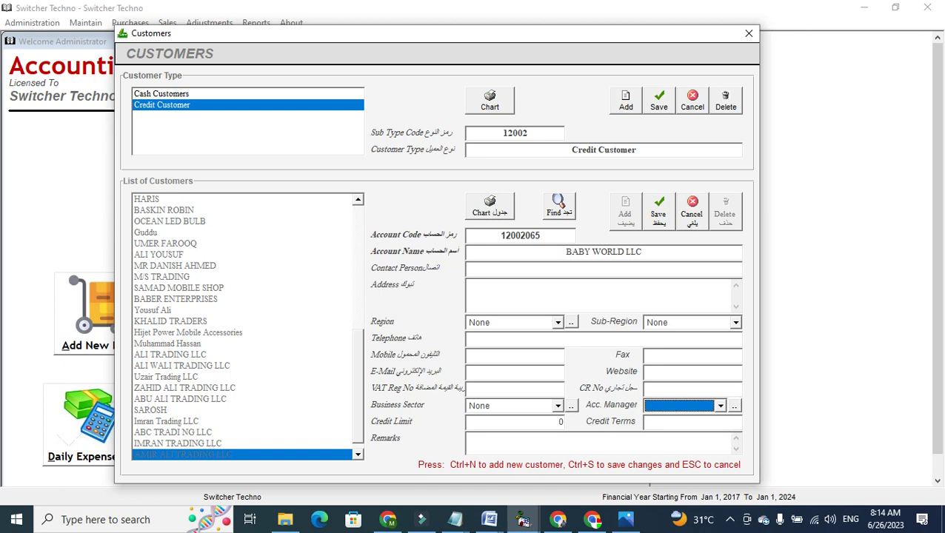
{"action": "left_click", "coordinate": [546, 423]}
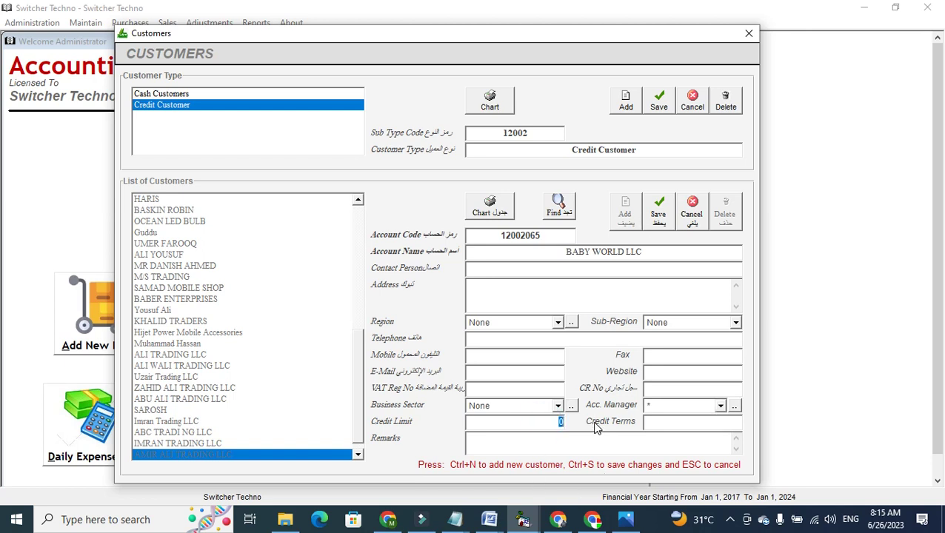
{"action": "left_click", "coordinate": [665, 226]}
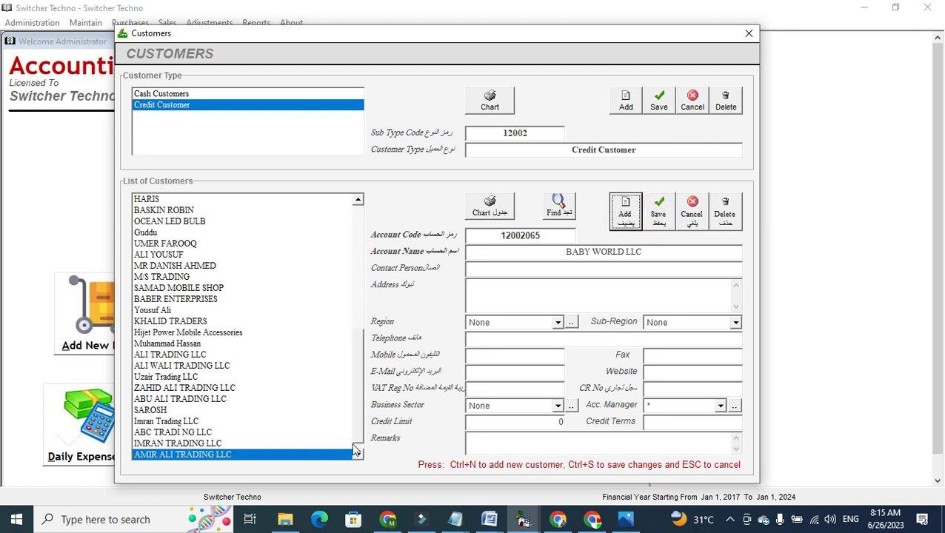
{"action": "scroll", "coordinate": [348, 442], "scroll_direction": "down", "scroll_amount": 1}
{"action": "left_click", "coordinate": [324, 453]}
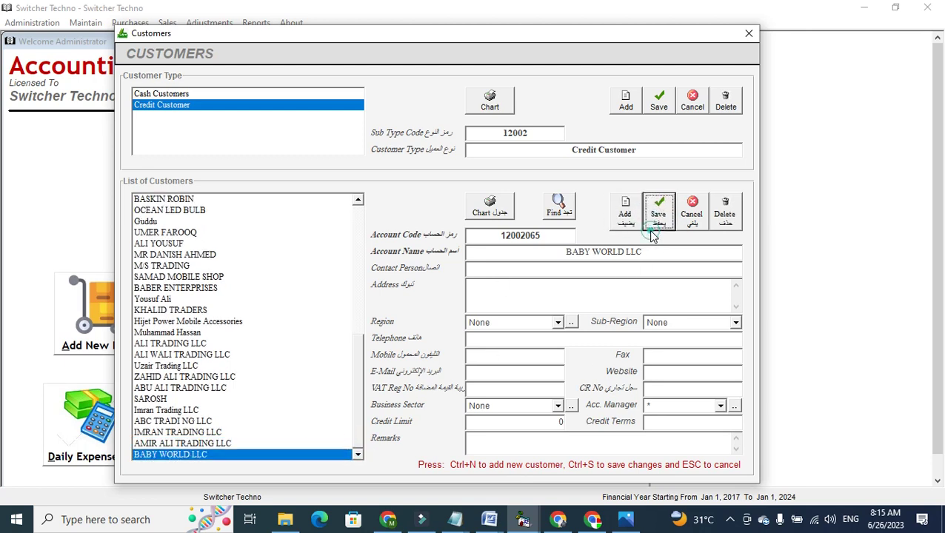
{"action": "left_click", "coordinate": [746, 34]}
Step: Open the vendors and suppliers form, view the Credit Vendors list and close the form
{"action": "left_click", "coordinate": [311, 211]}
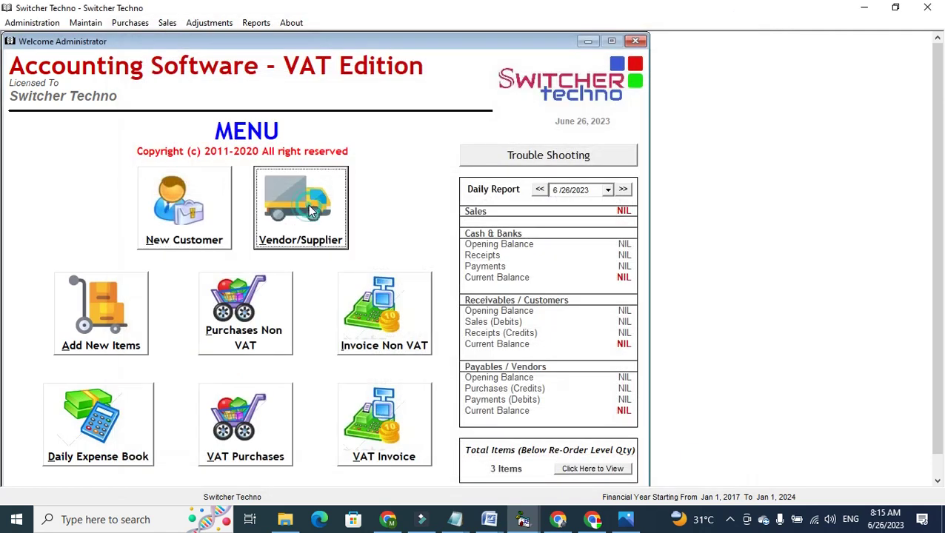
{"action": "left_click_drag", "start_coordinate": [338, 43], "coordinate": [297, 39]}
{"action": "left_click", "coordinate": [263, 114]}
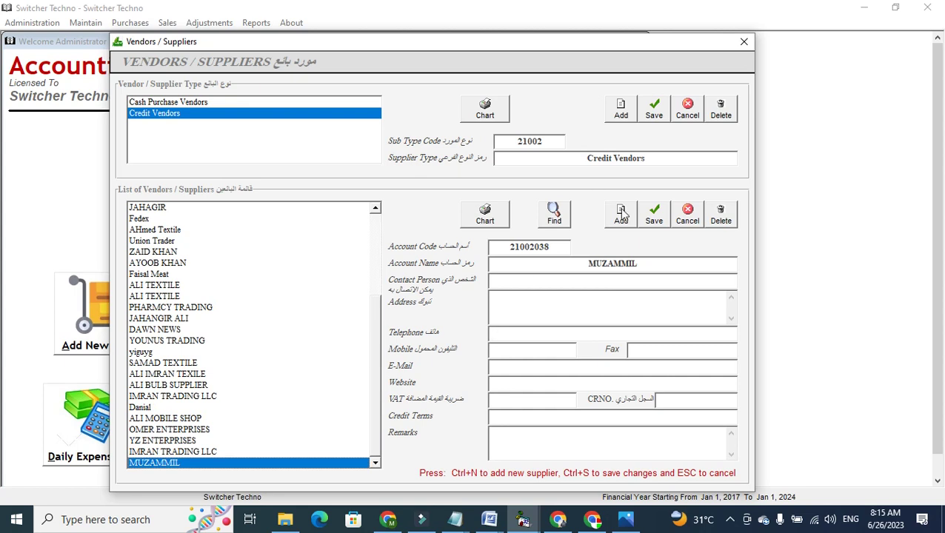
{"action": "left_click", "coordinate": [744, 41]}
Step: Add and save a main inventory category named TOYS with code 4 in the chart of inventory
{"action": "left_click", "coordinate": [128, 316]}
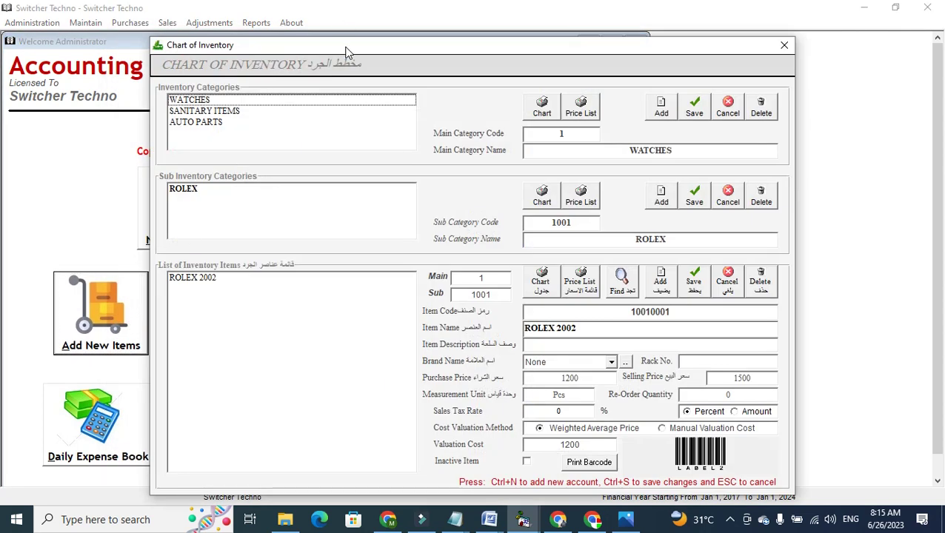
{"action": "left_click_drag", "start_coordinate": [346, 49], "coordinate": [293, 45]}
{"action": "left_click", "coordinate": [271, 117]}
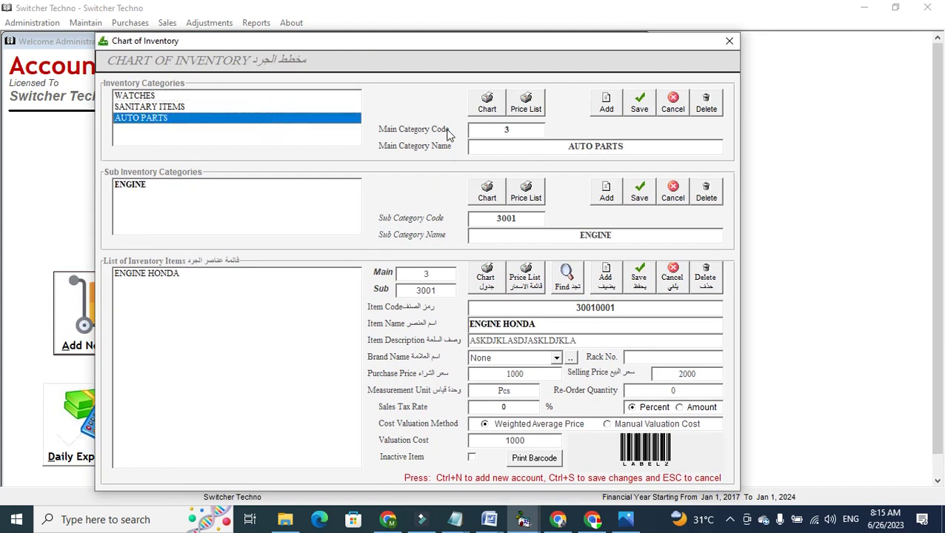
{"action": "left_click", "coordinate": [606, 102]}
{"action": "type", "text": "3"}
{"action": "key", "text": "BackSpace"}
{"action": "type", "text": "4"}
{"action": "type", "text": "TOYS"}
{"action": "left_click", "coordinate": [640, 103]}
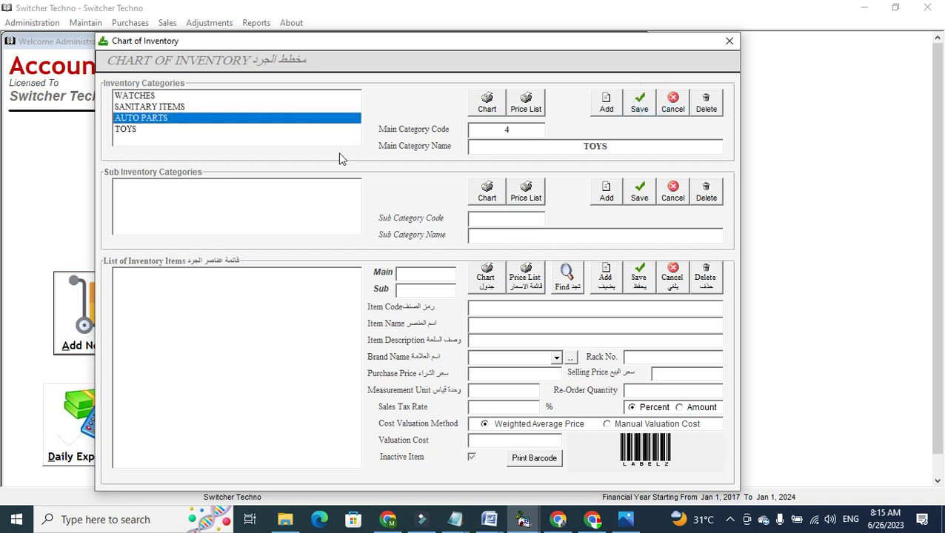
Step: Add and save a REMOTE CAR sub category under the TOYS category and select it
{"action": "left_click", "coordinate": [612, 186]}
{"action": "type", "text": "RE"}
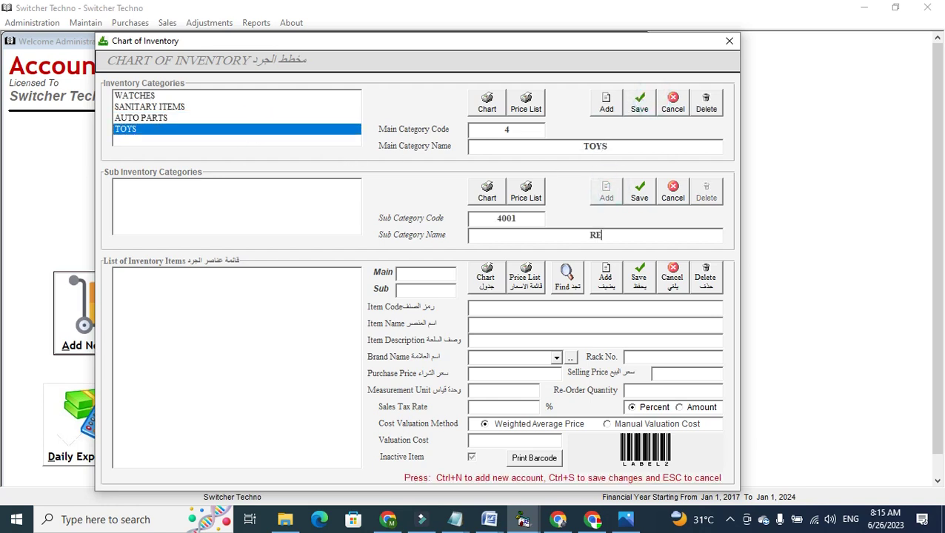
{"action": "type", "text": "MOTE CAR"}
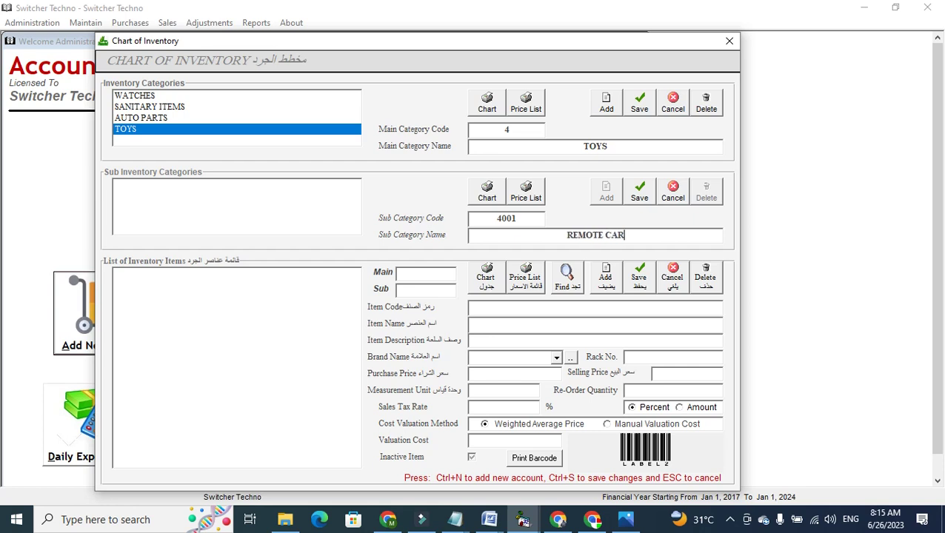
{"action": "left_click", "coordinate": [639, 195]}
{"action": "left_click", "coordinate": [202, 187]}
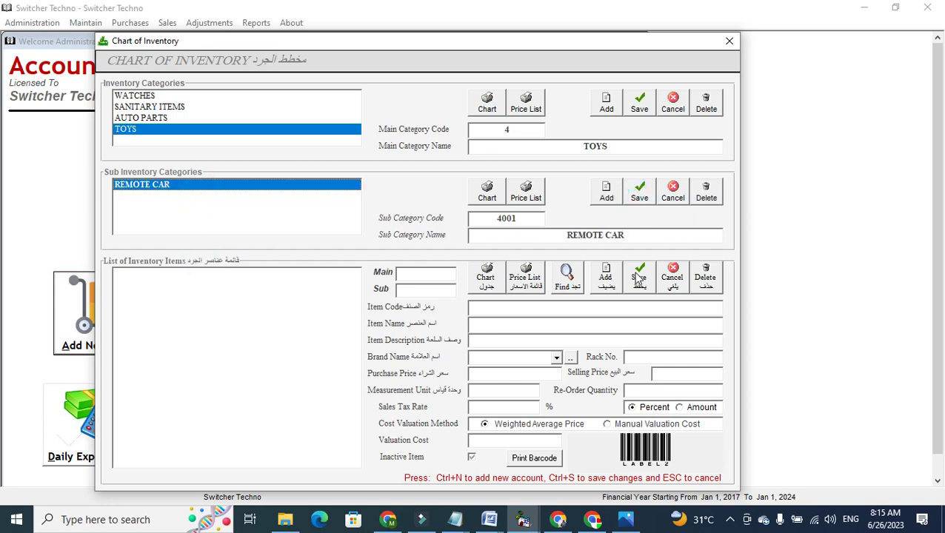
Step: Add an inventory item named REMOTE CAR 4X4 in the REMOTE CAR sub category with brand None
{"action": "left_click", "coordinate": [607, 279]}
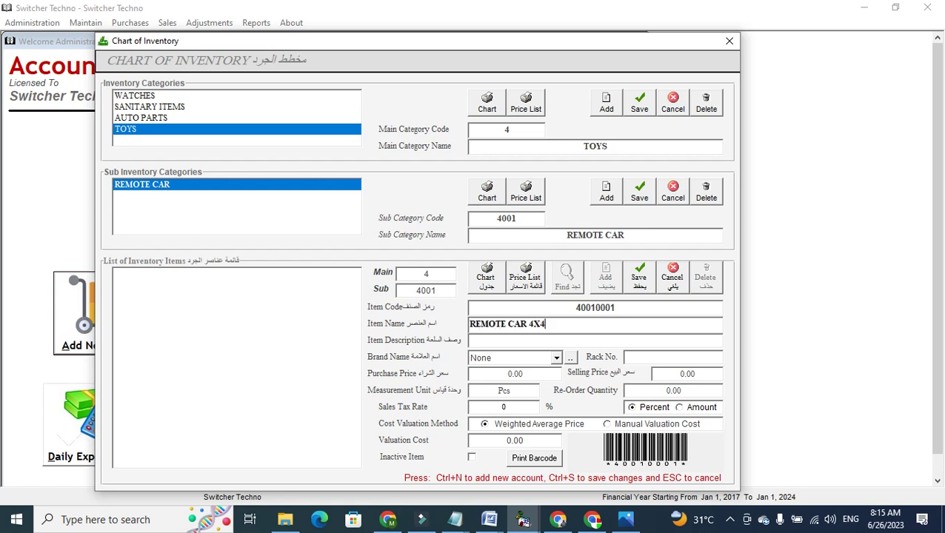
{"action": "left_click", "coordinate": [597, 341]}
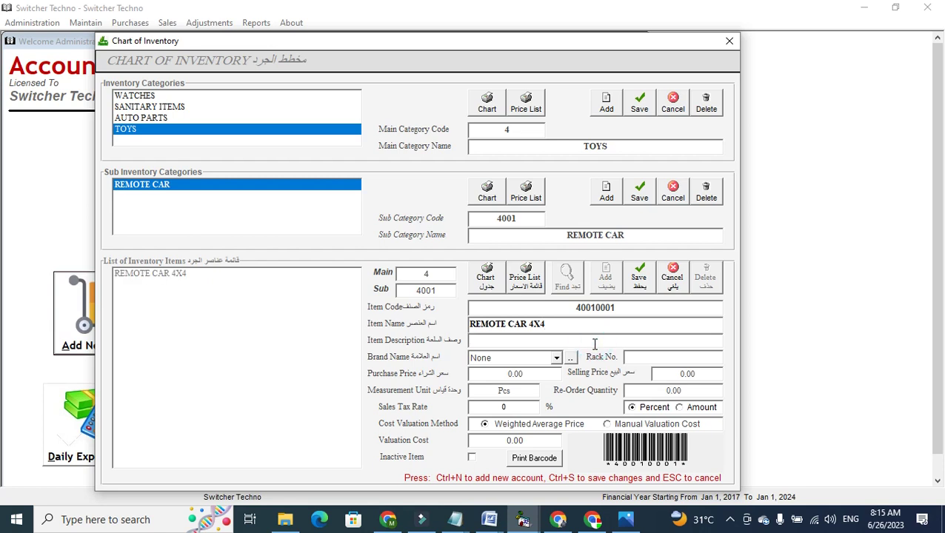
{"action": "left_click", "coordinate": [644, 354]}
{"action": "left_click", "coordinate": [531, 362]}
Step: Set the item's purchase price to 1000 and selling price to 1200, and save the item
{"action": "left_click", "coordinate": [544, 377]}
{"action": "type", "text": "10"}
{"action": "left_click", "coordinate": [687, 374]}
{"action": "type", "text": "12"}
{"action": "left_click", "coordinate": [655, 395]}
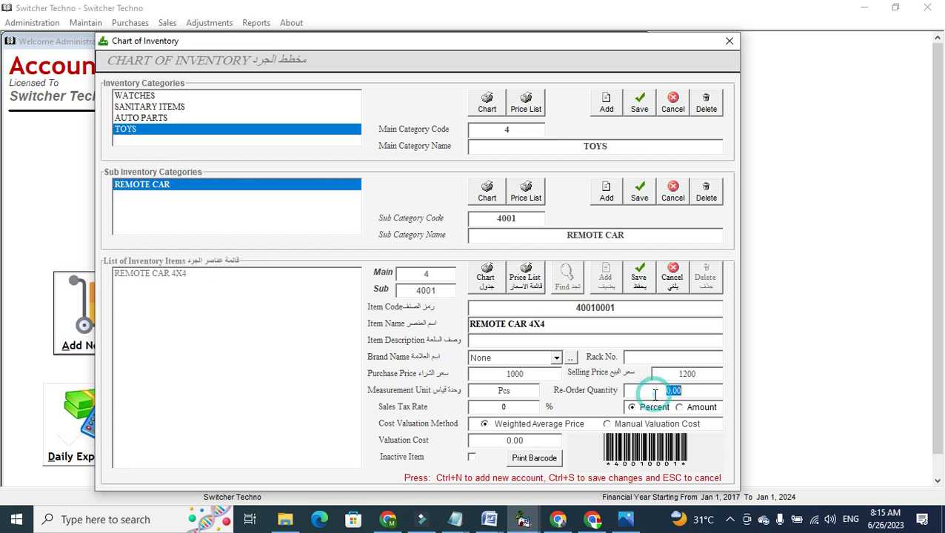
{"action": "left_click", "coordinate": [655, 395]}
{"action": "double_click", "coordinate": [654, 394]}
{"action": "double_click", "coordinate": [654, 394]}
{"action": "left_click", "coordinate": [655, 395]}
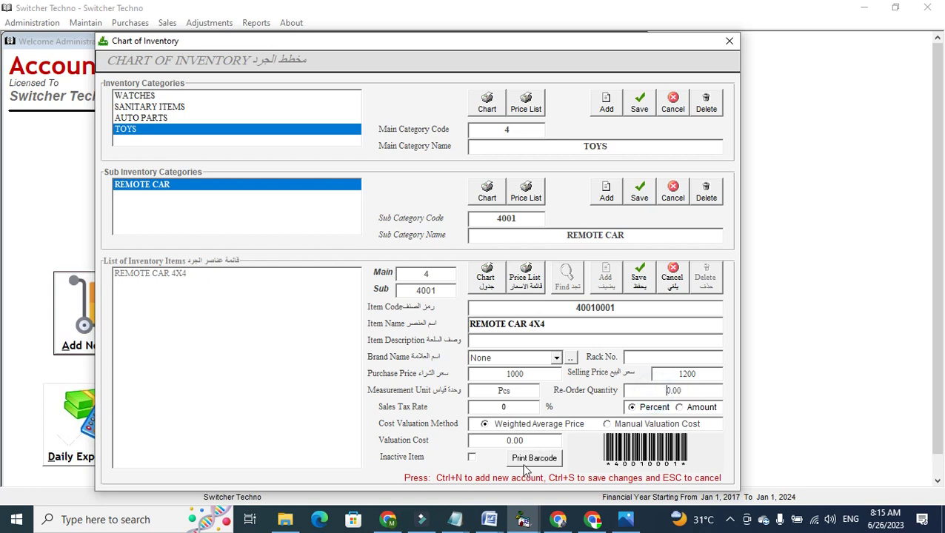
{"action": "left_click", "coordinate": [640, 286]}
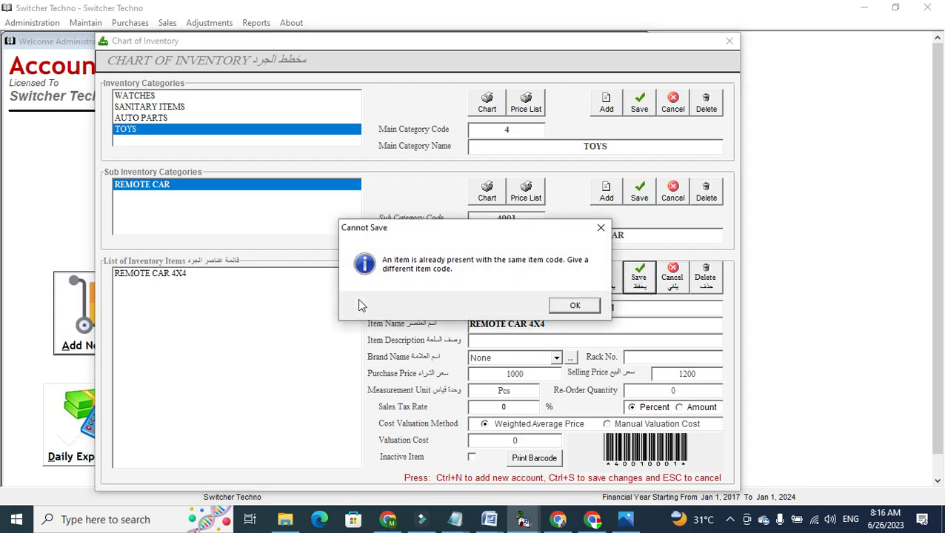
{"action": "left_click", "coordinate": [575, 308]}
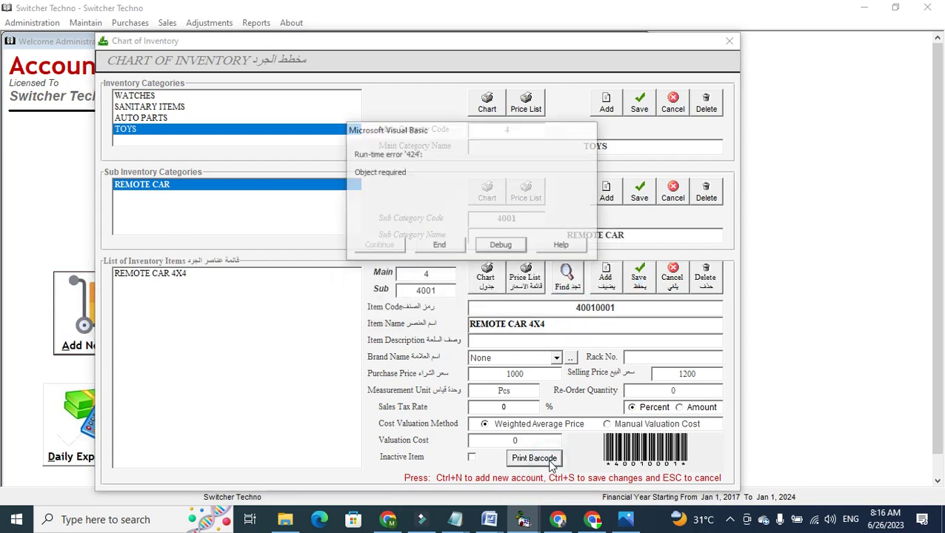
Step: End the halted program, run the GreenFinancials project again and log in to Switcher Techno with the account password
{"action": "left_click", "coordinate": [441, 246]}
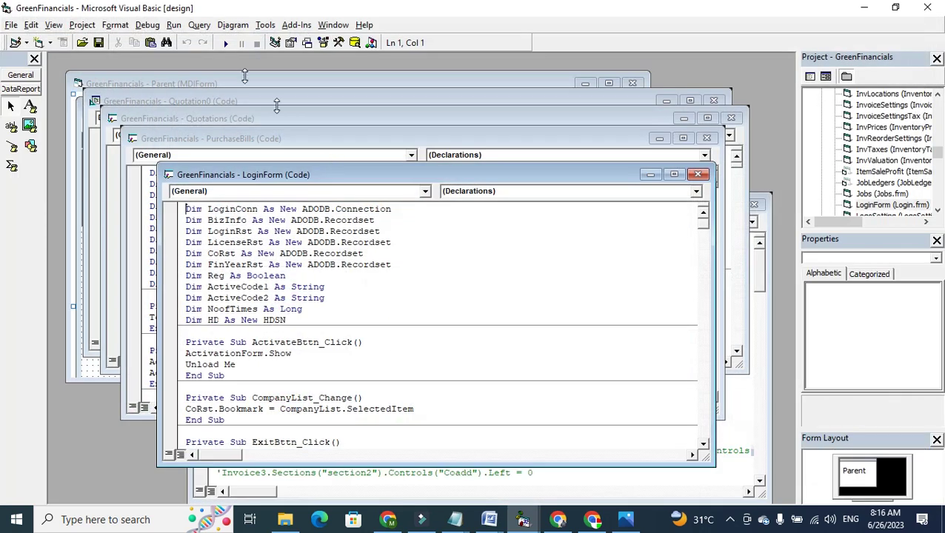
{"action": "left_click", "coordinate": [225, 44]}
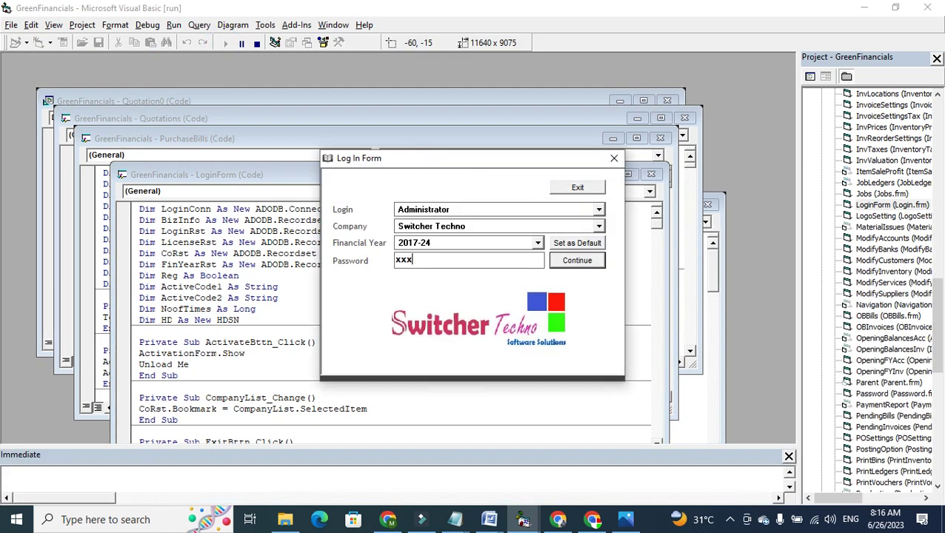
{"action": "key", "text": "Return"}
Step: Reopen the chart of inventory, check the REMOTE CAR 4X4 item under TOYS and close the form
{"action": "left_click", "coordinate": [120, 310]}
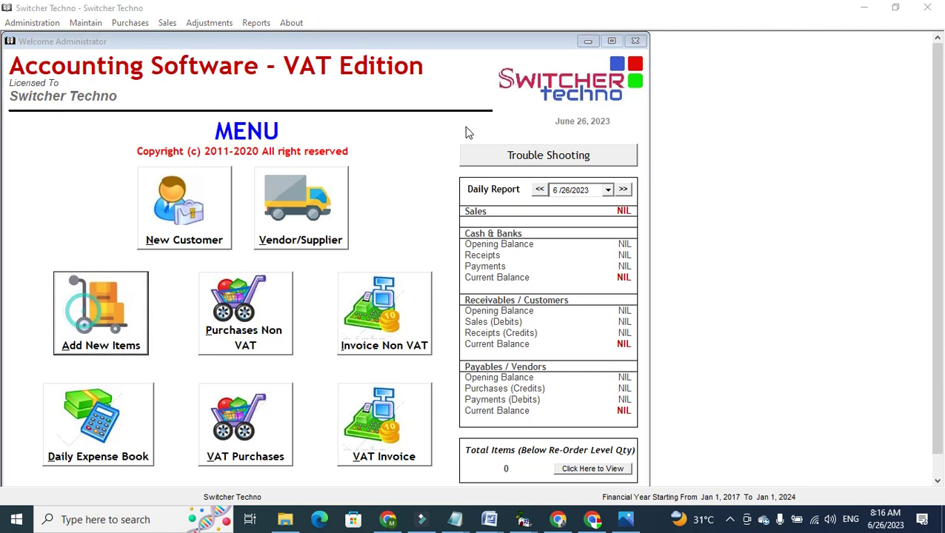
{"action": "left_click", "coordinate": [292, 318]}
{"action": "left_click", "coordinate": [239, 133]}
{"action": "left_click", "coordinate": [233, 346]}
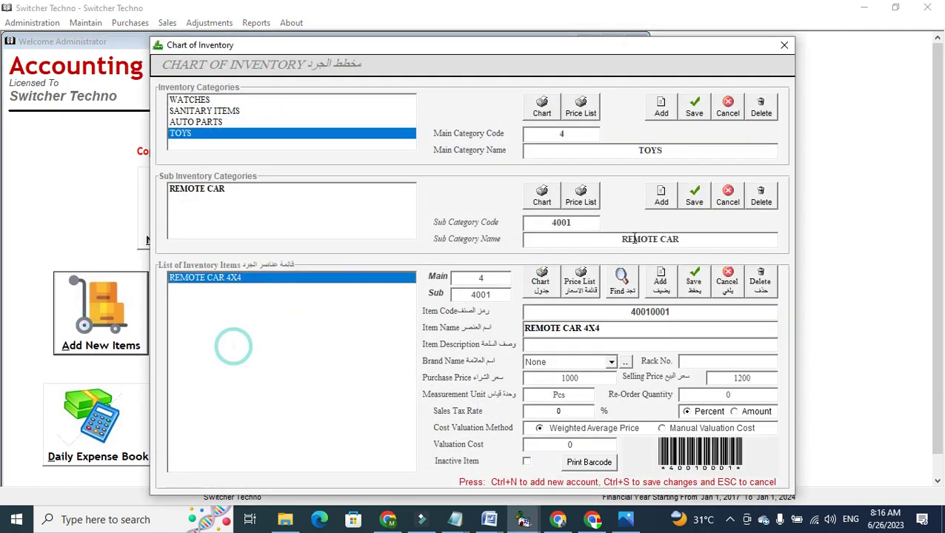
{"action": "left_click", "coordinate": [779, 46]}
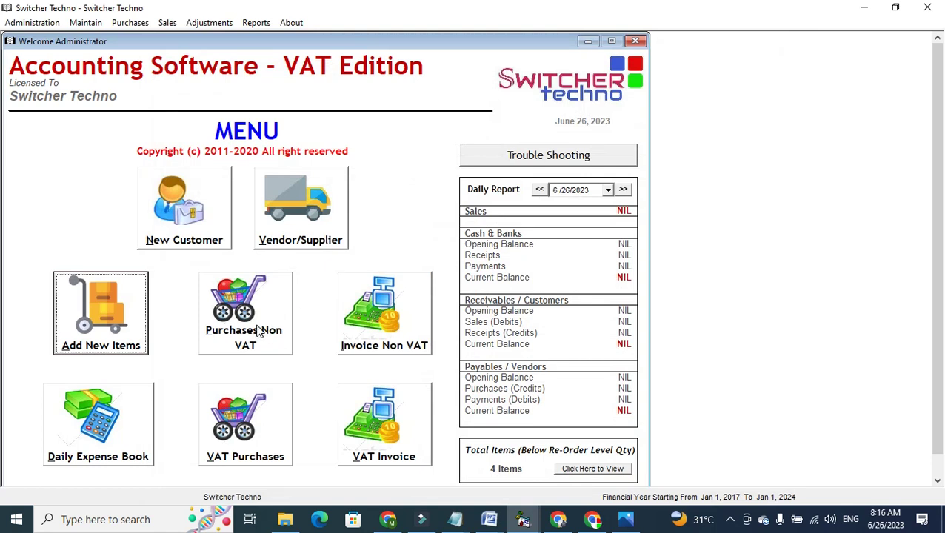
Step: Open the Purchase Orders form to view it, and close it again
{"action": "left_click", "coordinate": [272, 441]}
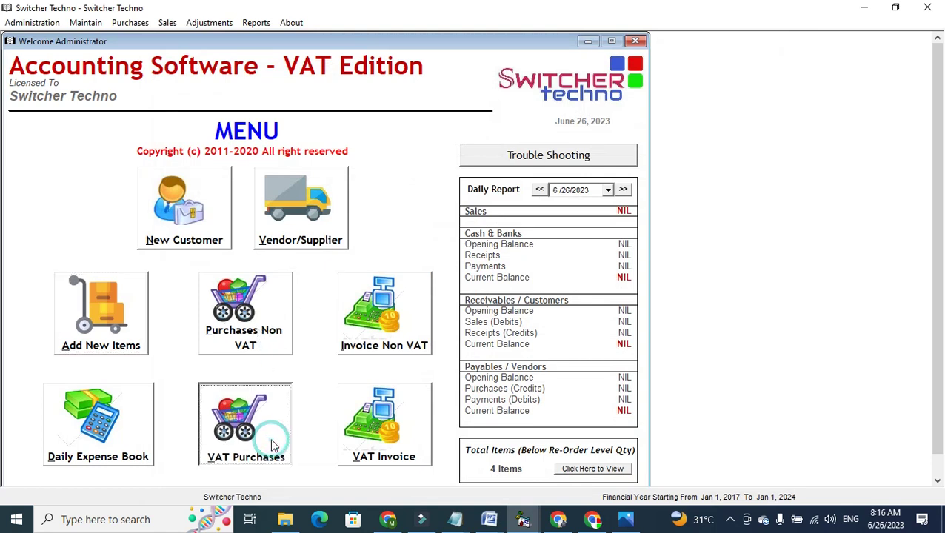
{"action": "left_click", "coordinate": [130, 23]}
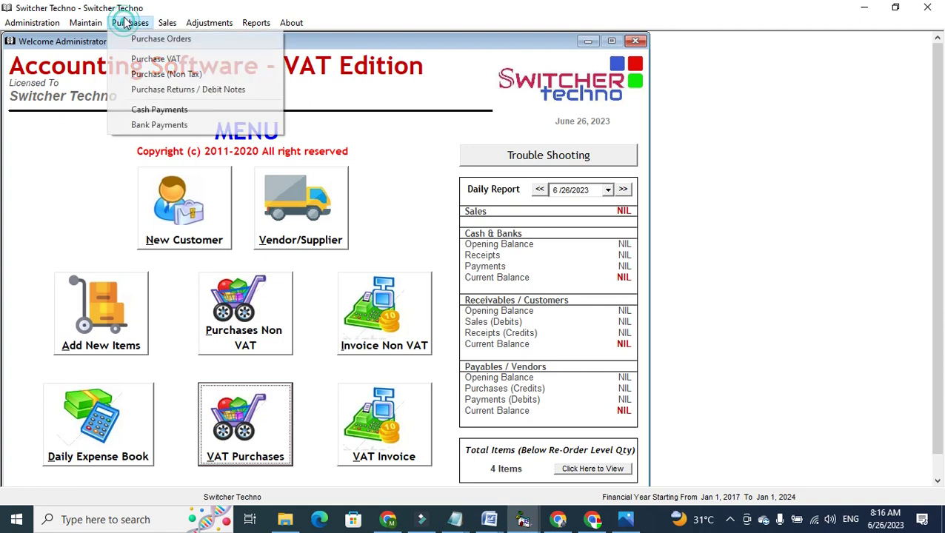
{"action": "left_click", "coordinate": [196, 42]}
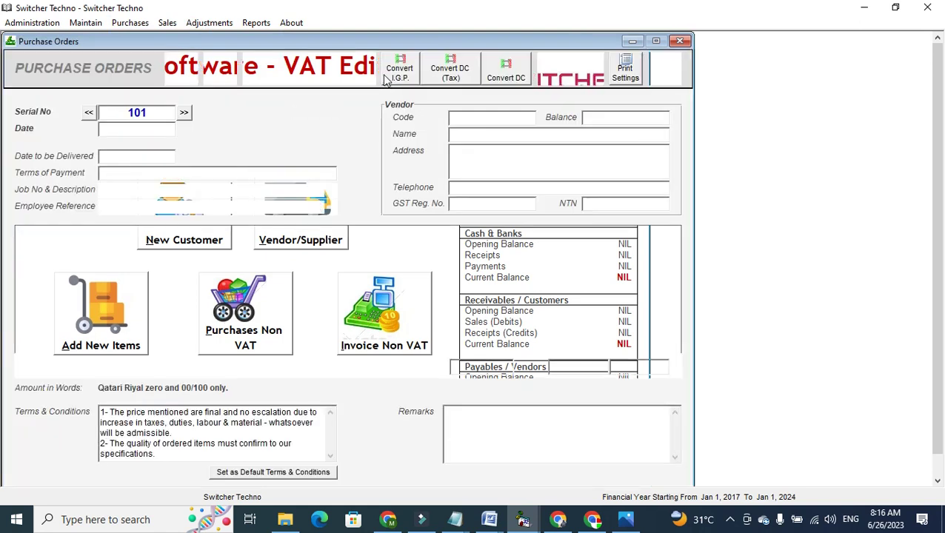
{"action": "left_click", "coordinate": [681, 41]}
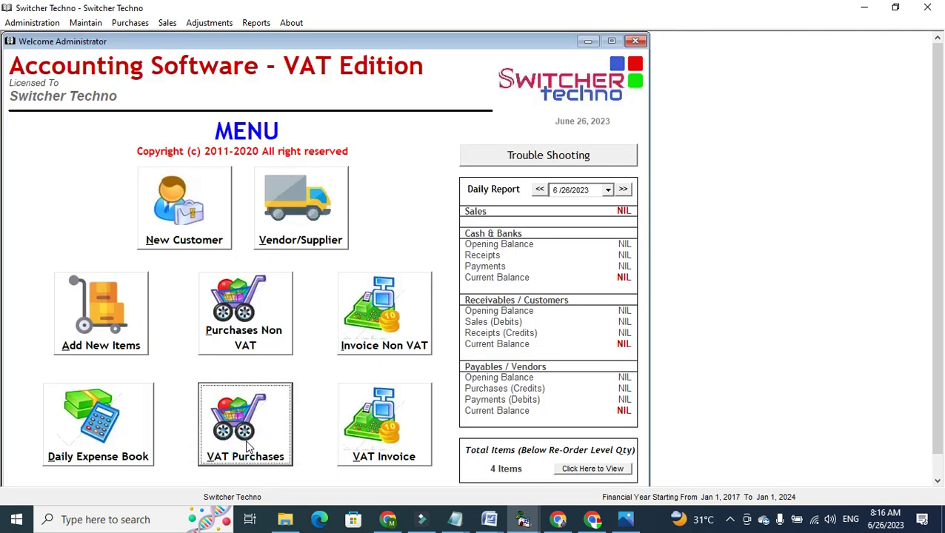
Step: Select FAISAL AUTOS as the vendor of the VAT purchase and enter 8339 as the vendor invoice number
{"action": "left_click", "coordinate": [481, 118]}
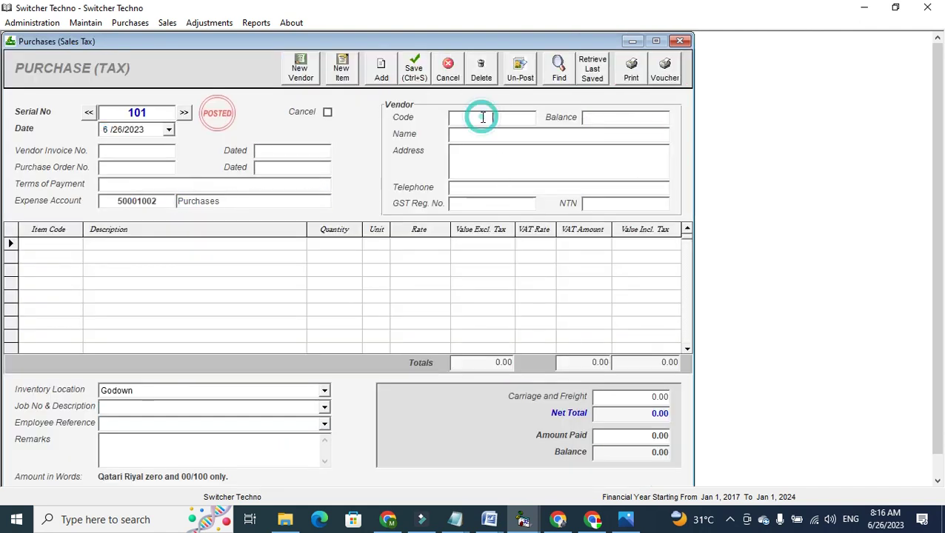
{"action": "key", "text": "Down"}
{"action": "key", "text": "Down"}
{"action": "key", "text": "Down"}
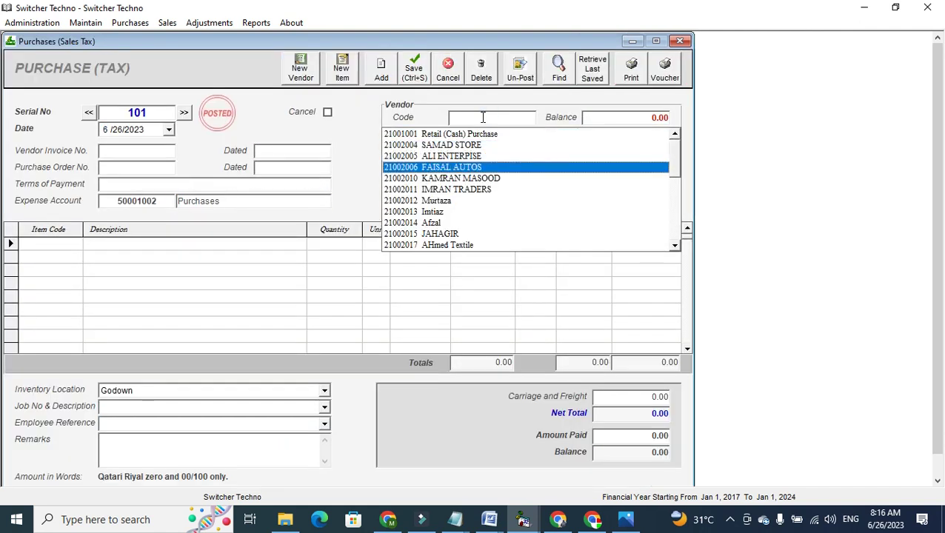
{"action": "key", "text": "Return"}
{"action": "left_click", "coordinate": [151, 151]}
{"action": "type", "text": "8339"}
Step: Add REMOTE CAR 4X4 as the first purchase line with a quantity of 5
{"action": "left_click", "coordinate": [76, 243]}
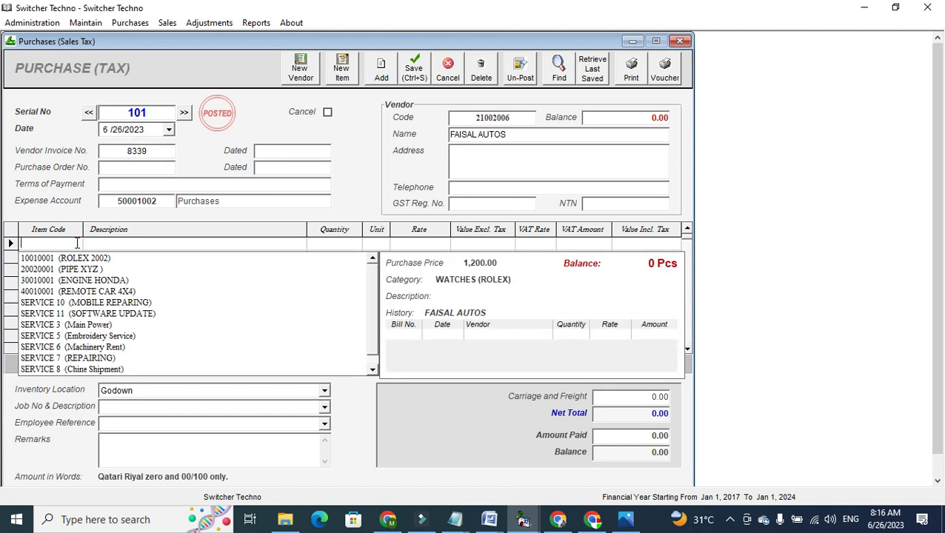
{"action": "type", "text": "re"}
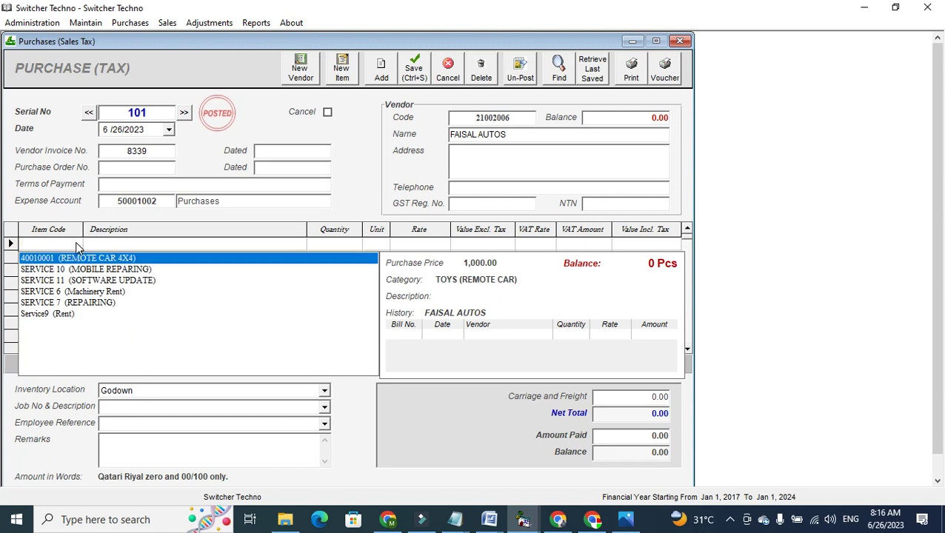
{"action": "key", "text": "Return"}
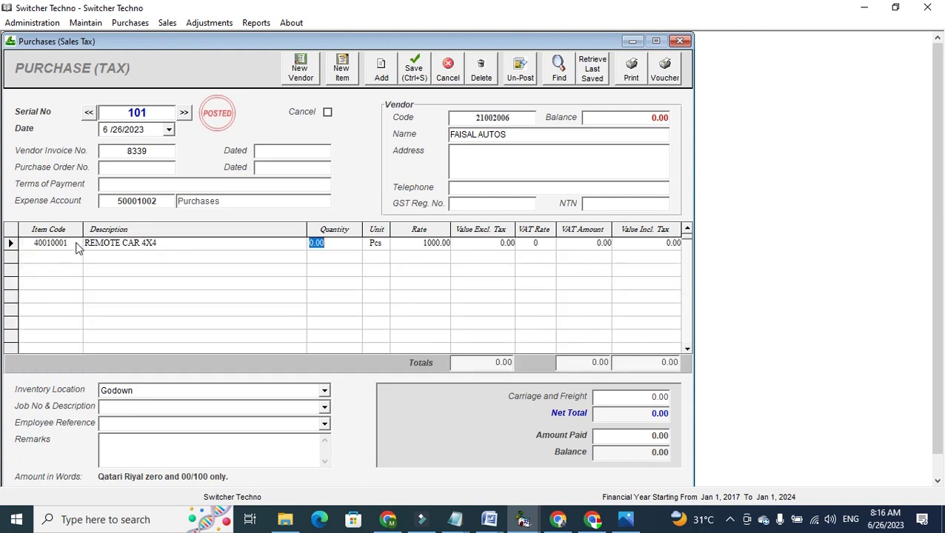
{"action": "type", "text": "5"}
{"action": "key", "text": "Return"}
{"action": "key", "text": "Return"}
{"action": "key", "text": "Return"}
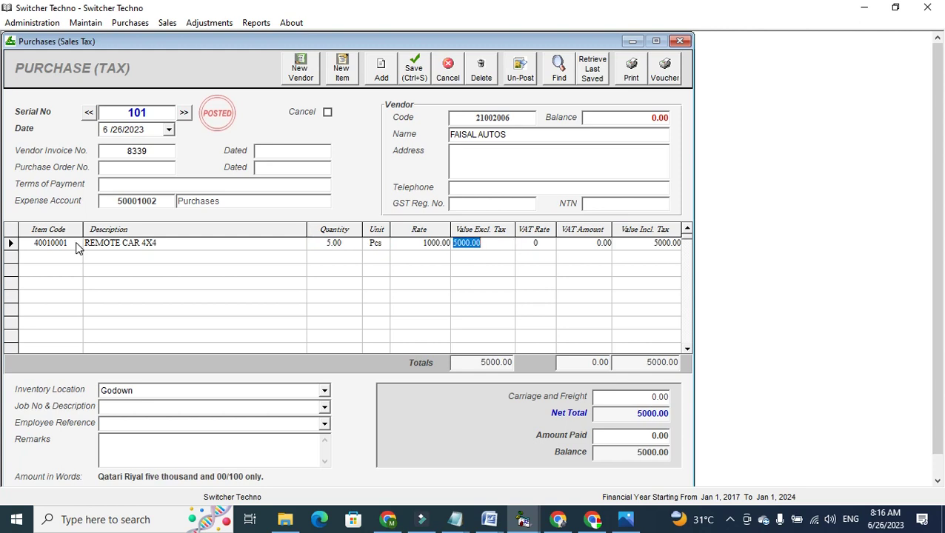
Step: Set the VAT rate of the REMOTE CAR 4X4 line to 15
{"action": "key", "text": "Return"}
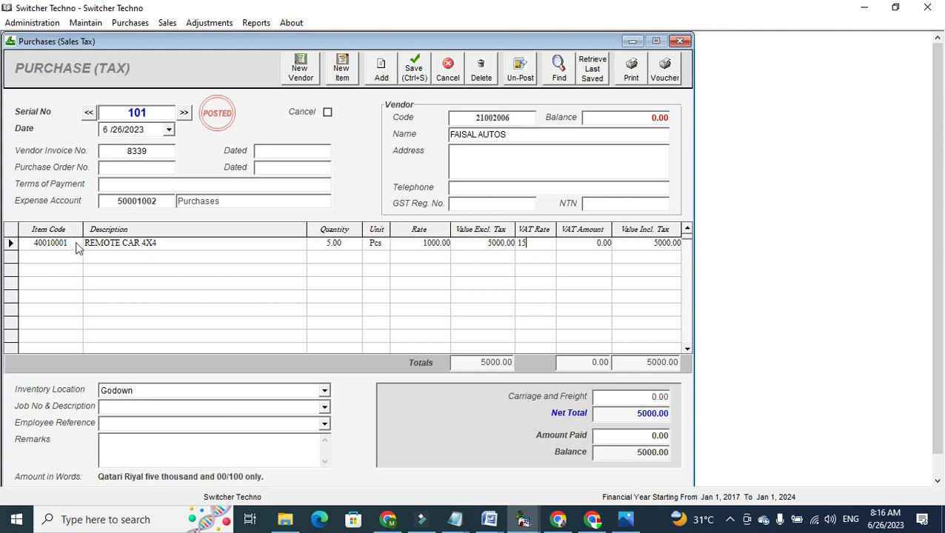
{"action": "type", "text": "15"}
{"action": "key", "text": "Return"}
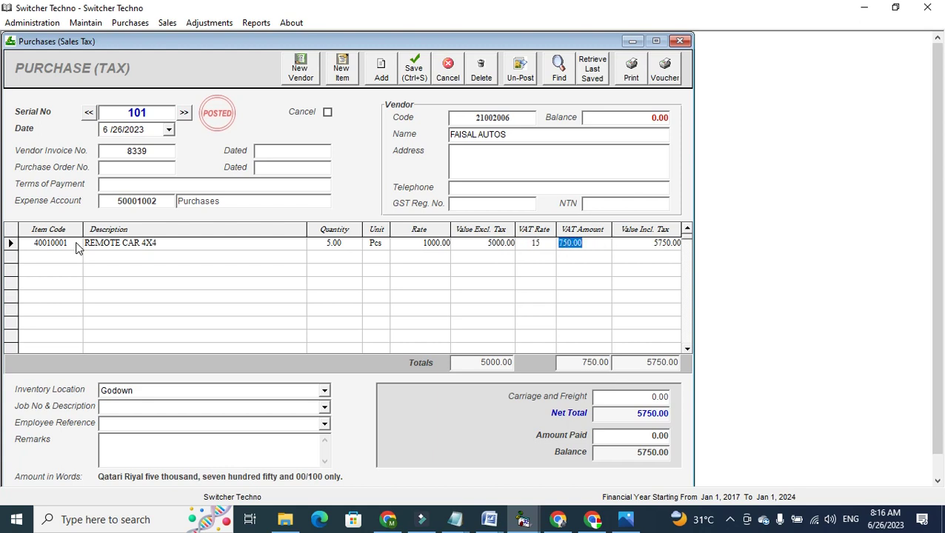
{"action": "key", "text": "Return"}
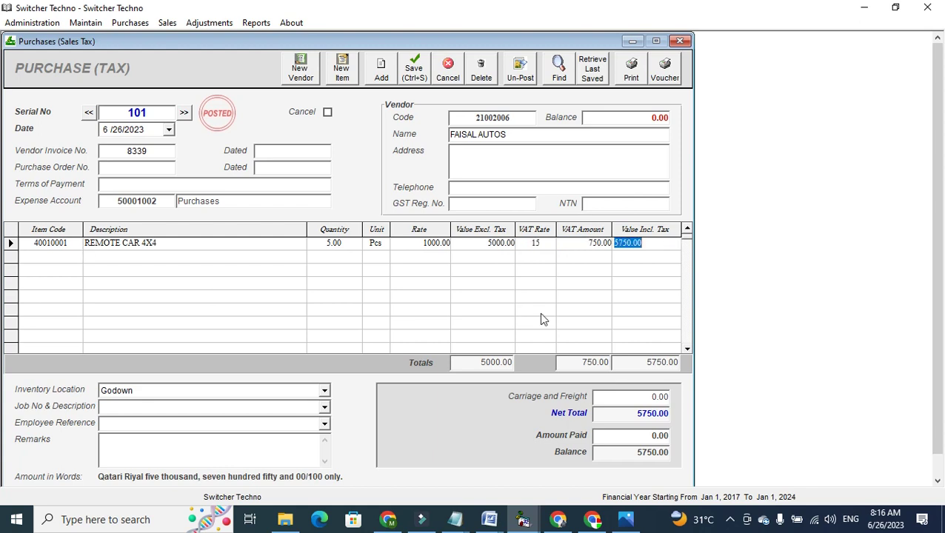
{"action": "left_click", "coordinate": [636, 247]}
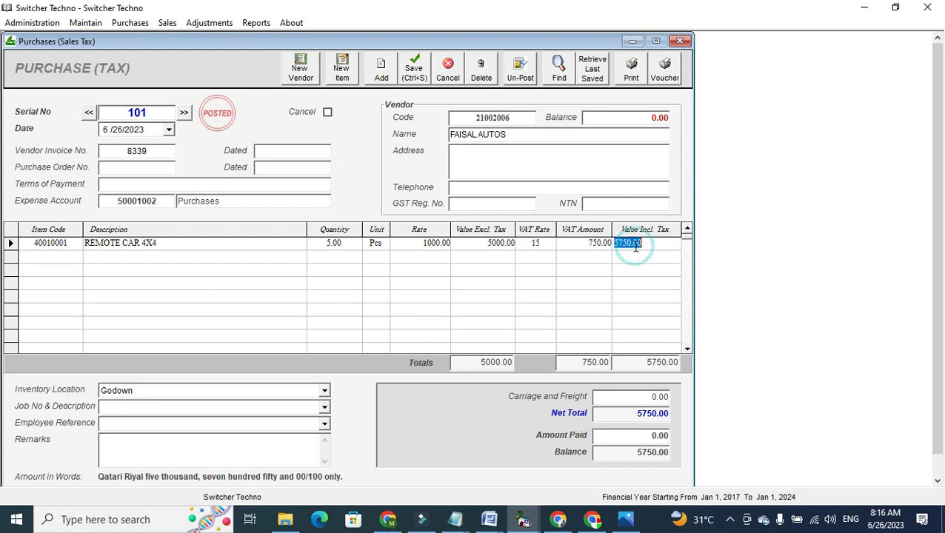
Step: Set the amount paid for the purchase to 2000 and check the remaining balance
{"action": "left_click", "coordinate": [630, 439]}
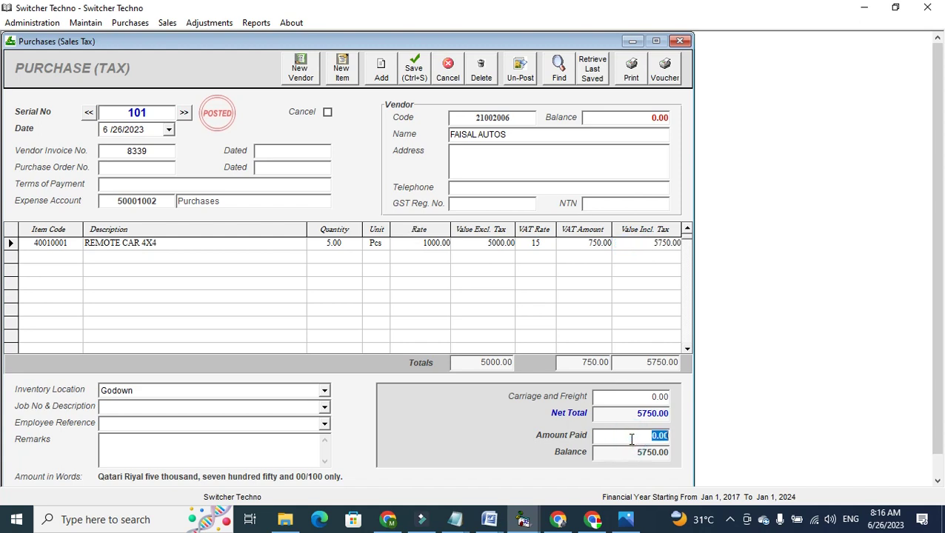
{"action": "type", "text": "2000"}
{"action": "left_click", "coordinate": [634, 443]}
{"action": "left_click", "coordinate": [629, 453]}
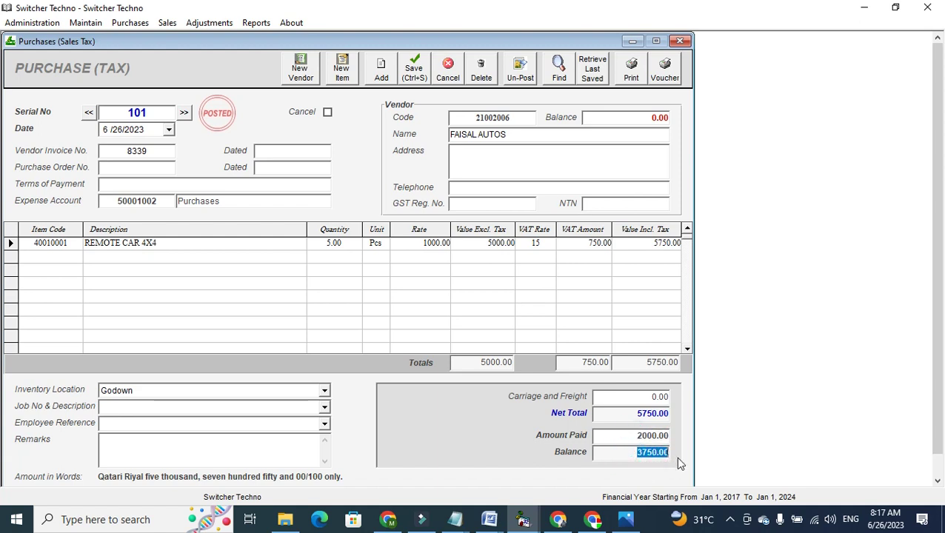
{"action": "left_click", "coordinate": [656, 454]}
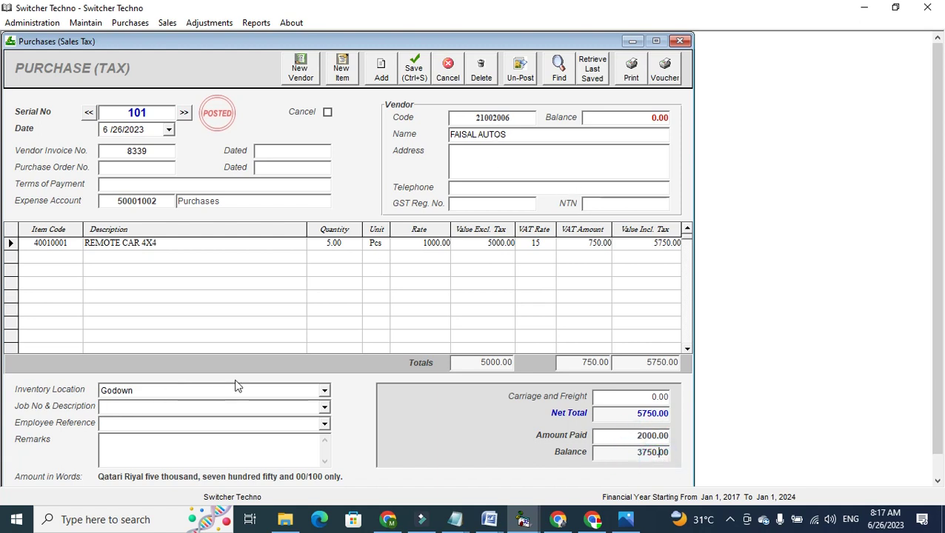
Step: Look through the inventory location options and keep Godown selected
{"action": "left_click", "coordinate": [323, 393]}
{"action": "left_click", "coordinate": [324, 392]}
{"action": "left_click", "coordinate": [324, 393]}
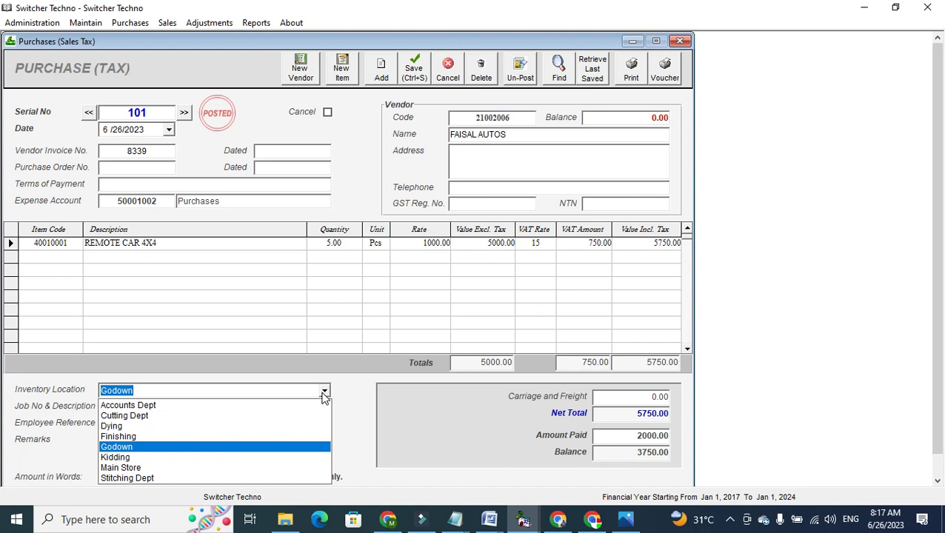
{"action": "left_click", "coordinate": [324, 393]}
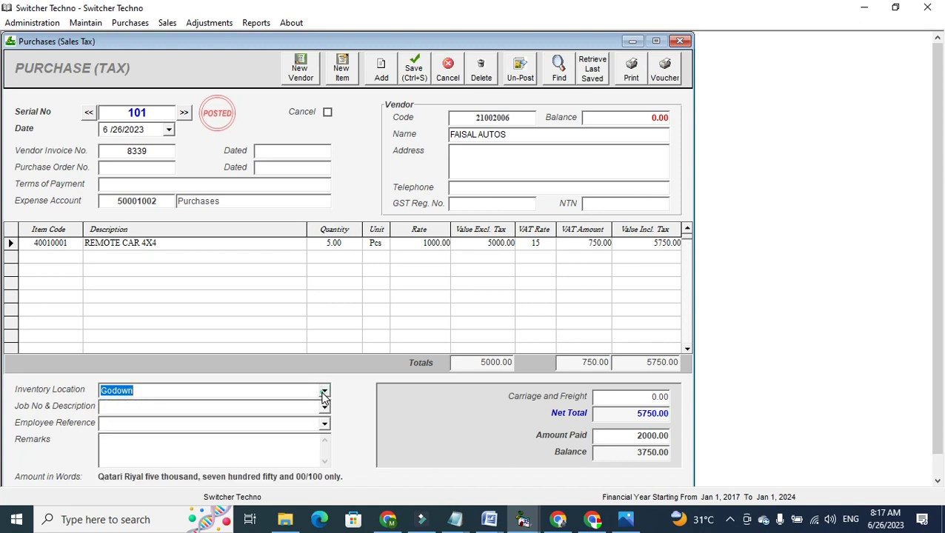
Step: Preview the printed purchase invoice, look at the Microsoft Print to PDF printer option without printing, and close the preview
{"action": "left_click", "coordinate": [641, 68]}
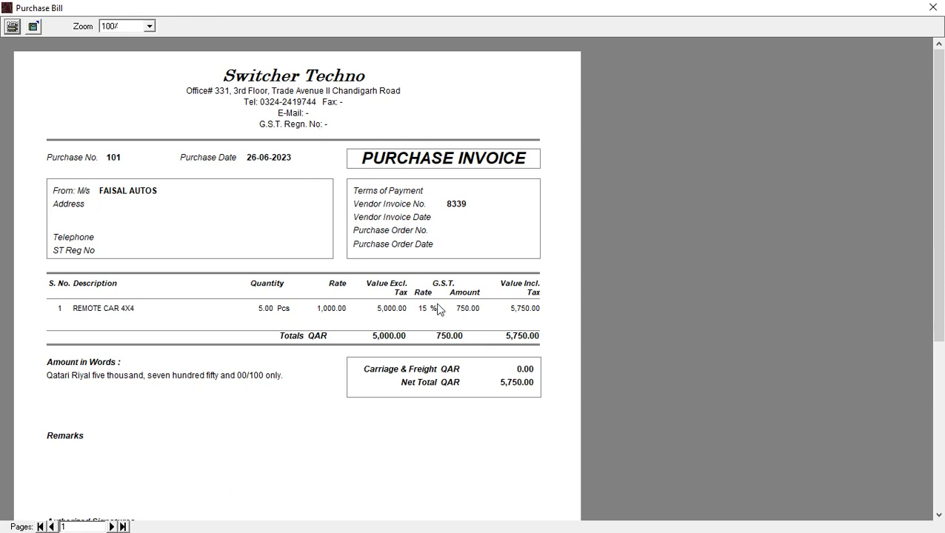
{"action": "left_click", "coordinate": [13, 26]}
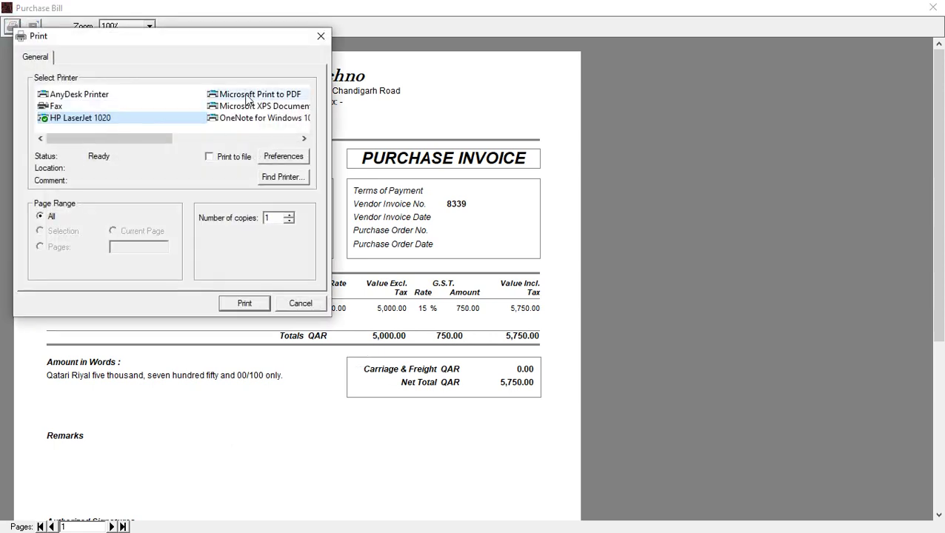
{"action": "left_click", "coordinate": [247, 97]}
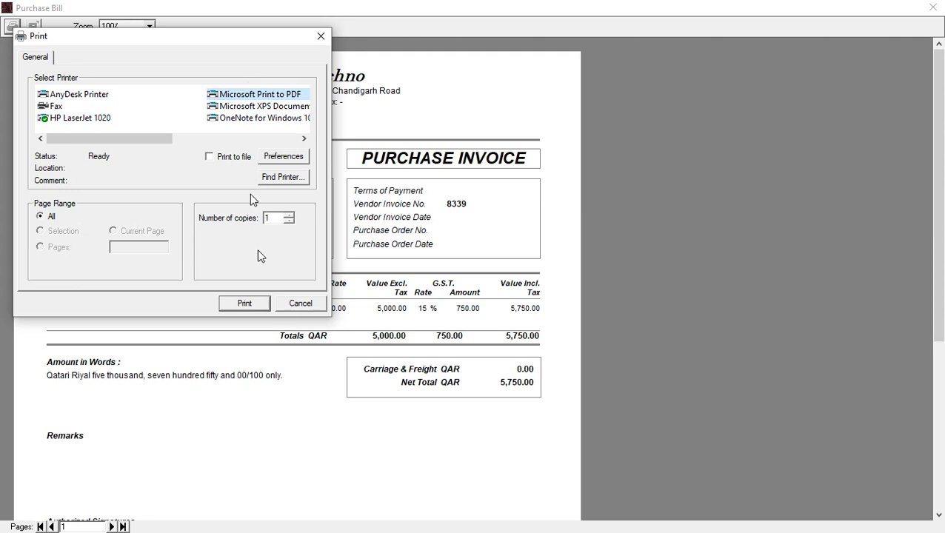
{"action": "left_click", "coordinate": [300, 308]}
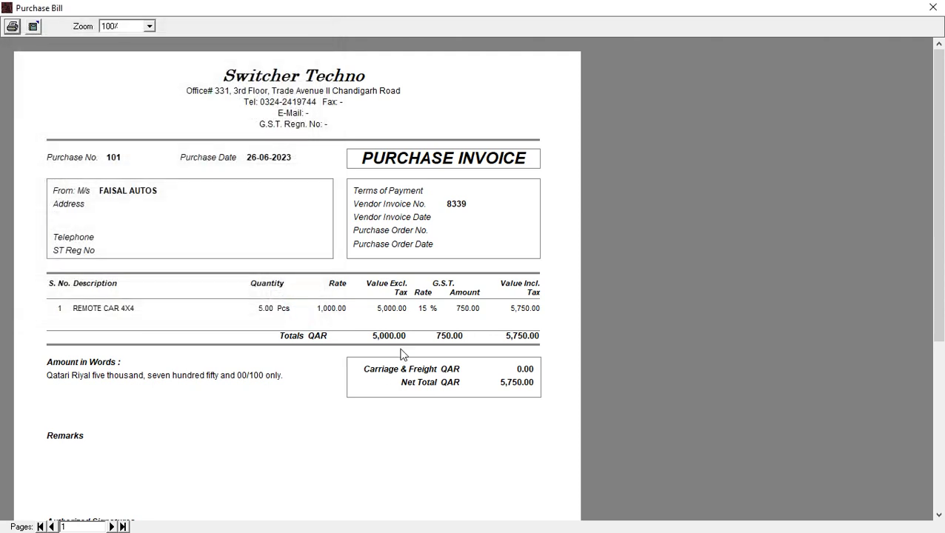
{"action": "left_click", "coordinate": [933, 7]}
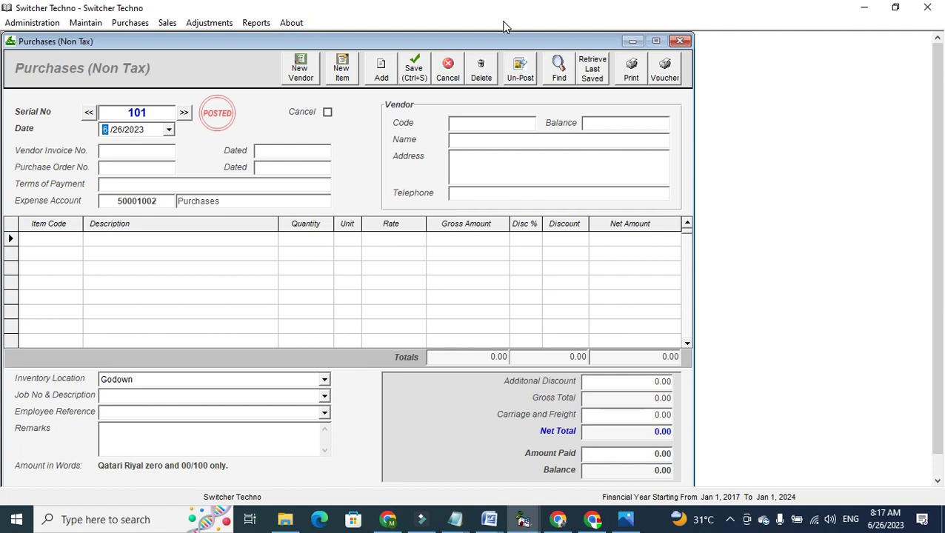
Step: Close the purchase forms and display the Inventory Balances report for all items to check the REMOTE CAR 4X4 quantities
{"action": "left_click", "coordinate": [680, 41]}
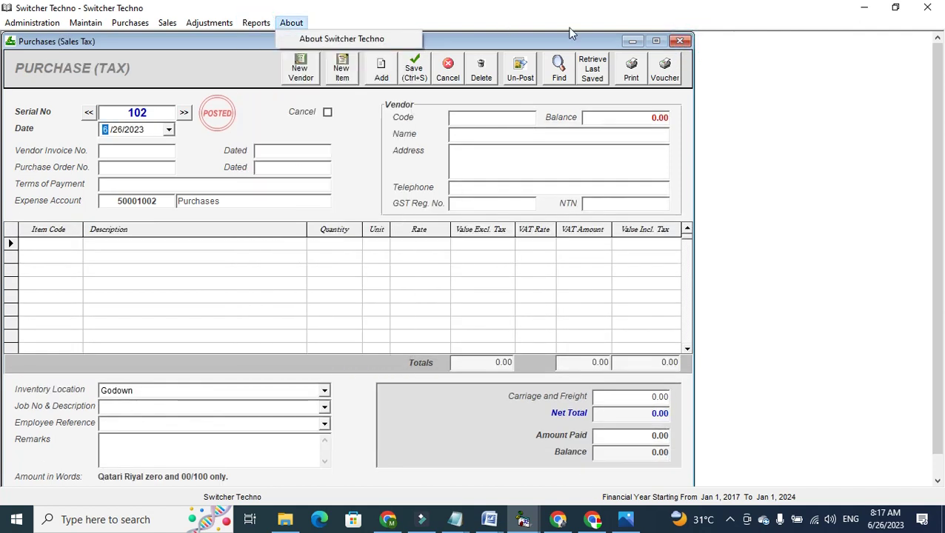
{"action": "left_click", "coordinate": [680, 40]}
{"action": "left_click", "coordinate": [257, 23]}
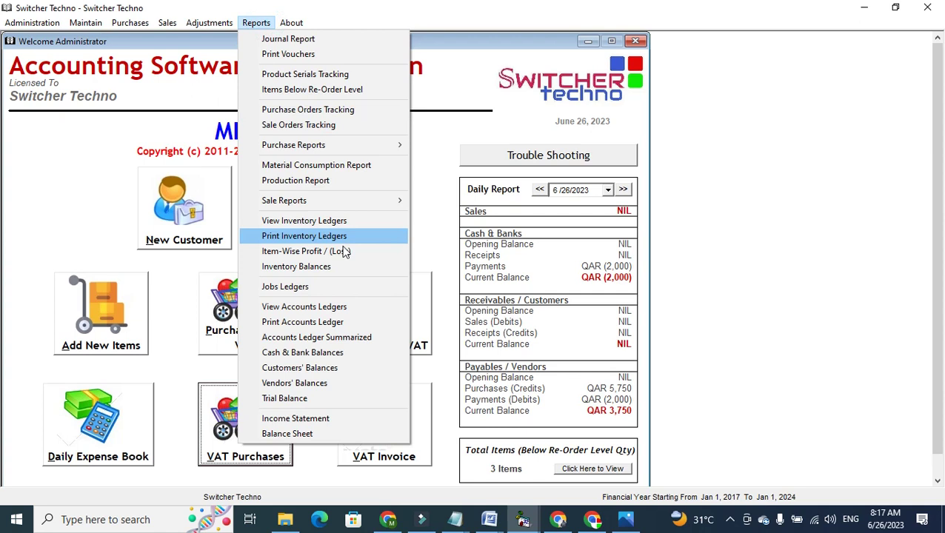
{"action": "left_click", "coordinate": [312, 266]}
{"action": "left_click", "coordinate": [544, 162]}
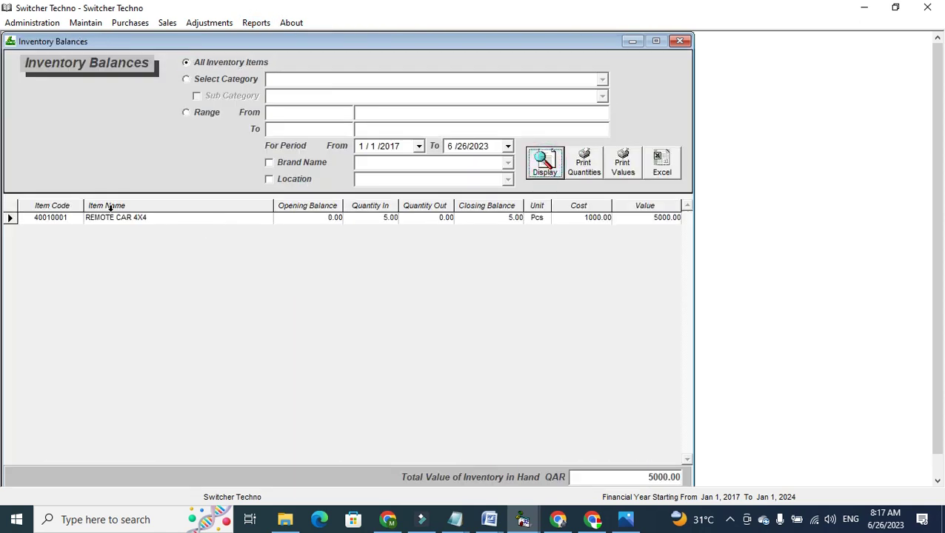
{"action": "left_click", "coordinate": [383, 220]}
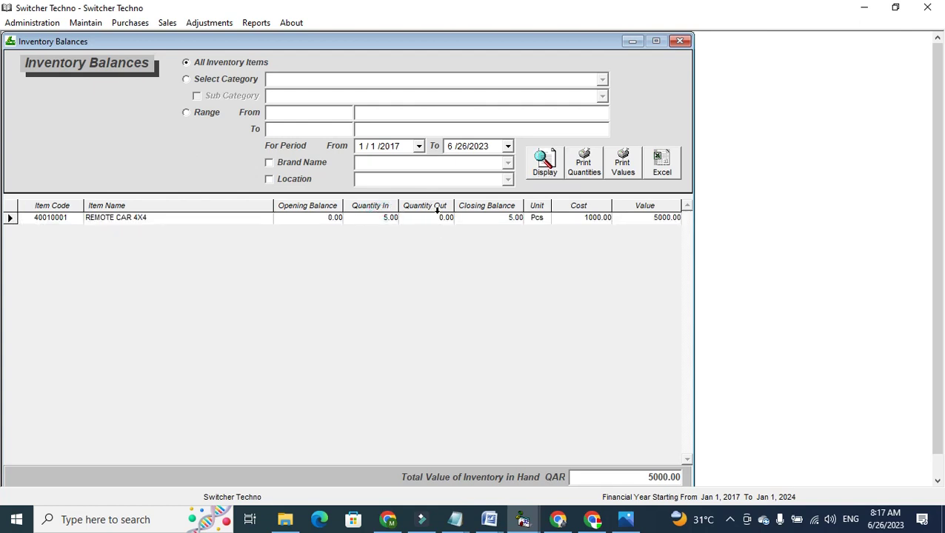
{"action": "left_click", "coordinate": [510, 219]}
Step: Restrict the inventory balances to the TOYS category and the REMOTE CAR sub category
{"action": "left_click", "coordinate": [217, 79]}
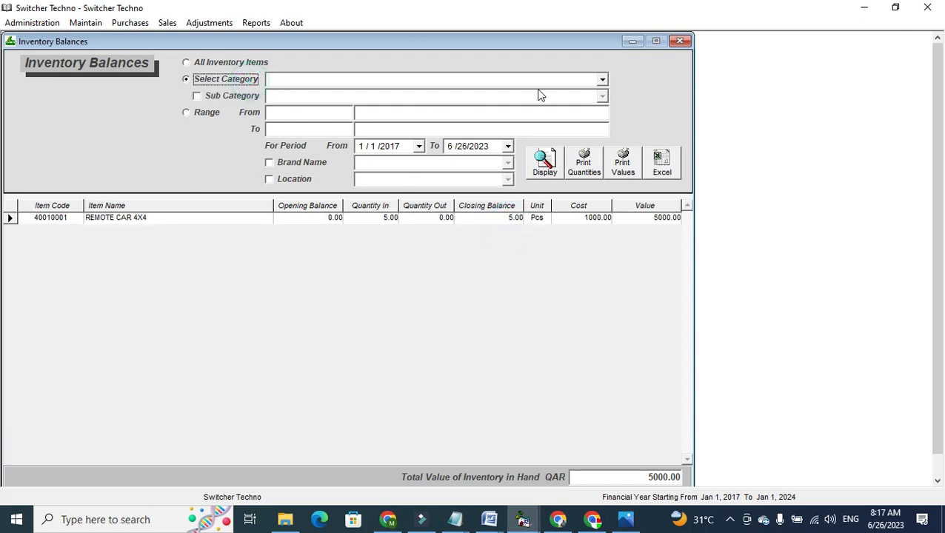
{"action": "left_click", "coordinate": [602, 79]}
{"action": "left_click", "coordinate": [583, 116]}
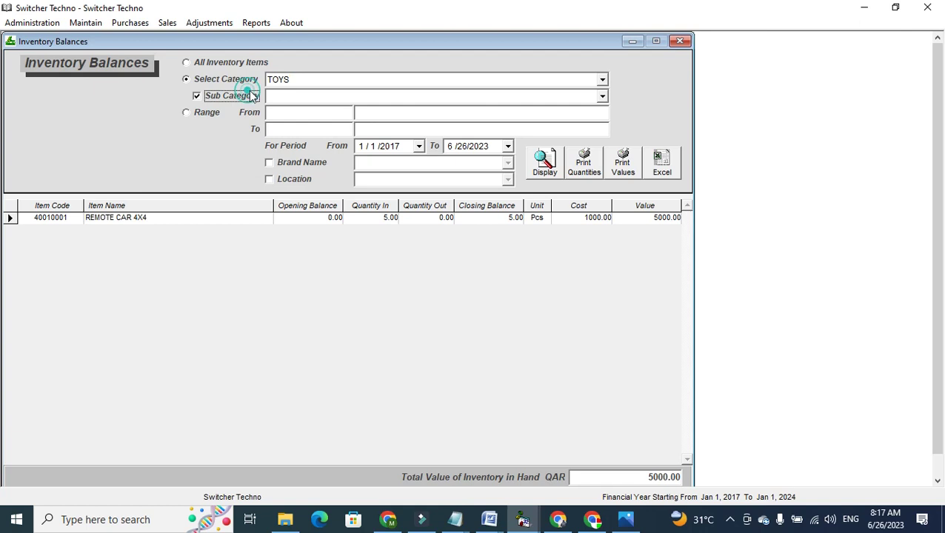
{"action": "left_click", "coordinate": [602, 96]}
{"action": "left_click", "coordinate": [575, 129]}
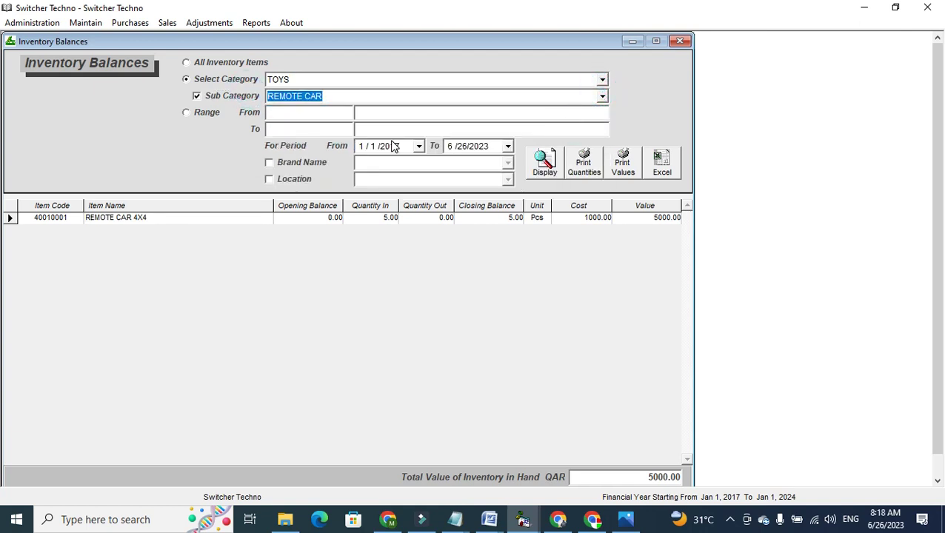
Step: Try the report's location, brand name and start date filters, and clear the location and brand filters again
{"action": "left_click", "coordinate": [300, 180]}
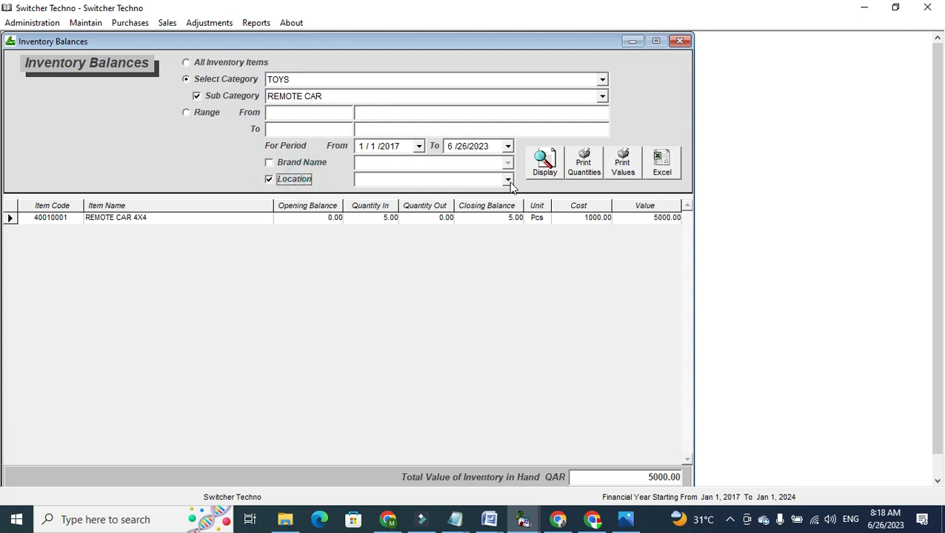
{"action": "left_click", "coordinate": [507, 180]}
{"action": "left_click", "coordinate": [510, 184]}
{"action": "left_click", "coordinate": [304, 180]}
{"action": "left_click", "coordinate": [303, 163]}
{"action": "left_click", "coordinate": [419, 146]}
{"action": "left_click", "coordinate": [419, 146]}
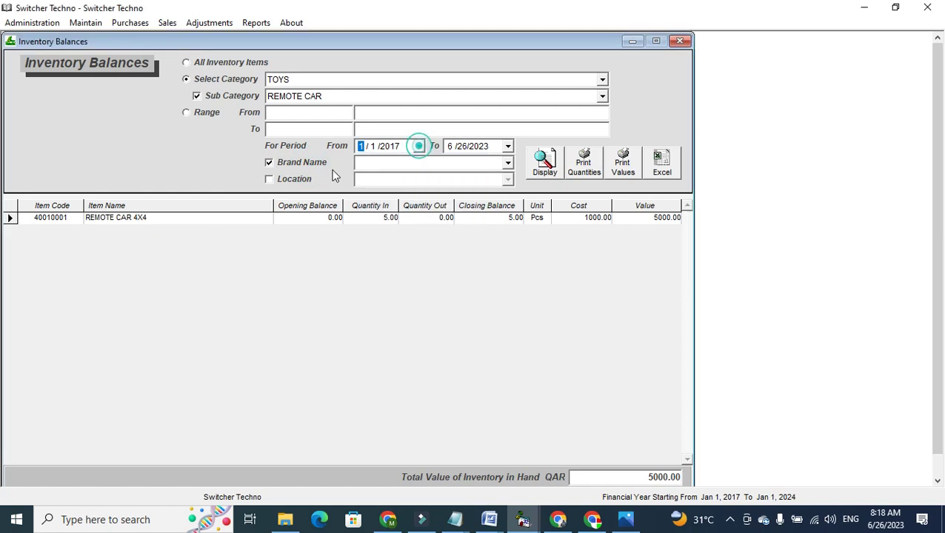
{"action": "left_click", "coordinate": [272, 159]}
Step: Display the balances for all inventory items, export them to Excel and close the report
{"action": "left_click", "coordinate": [233, 64]}
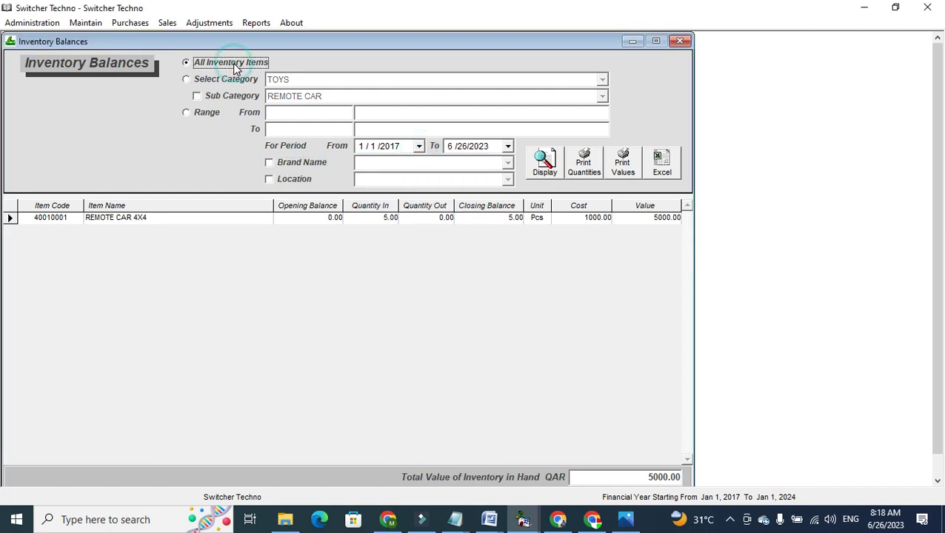
{"action": "left_click", "coordinate": [554, 177]}
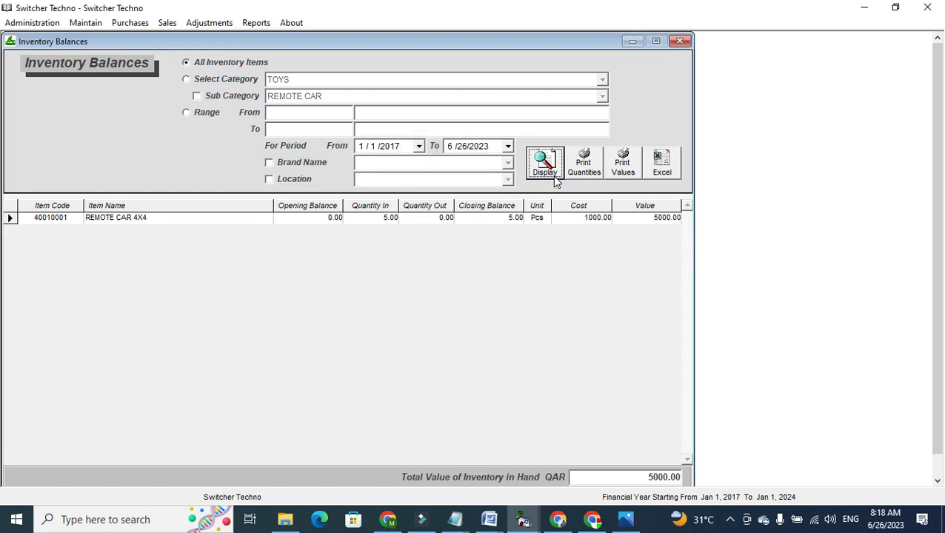
{"action": "left_click", "coordinate": [669, 178]}
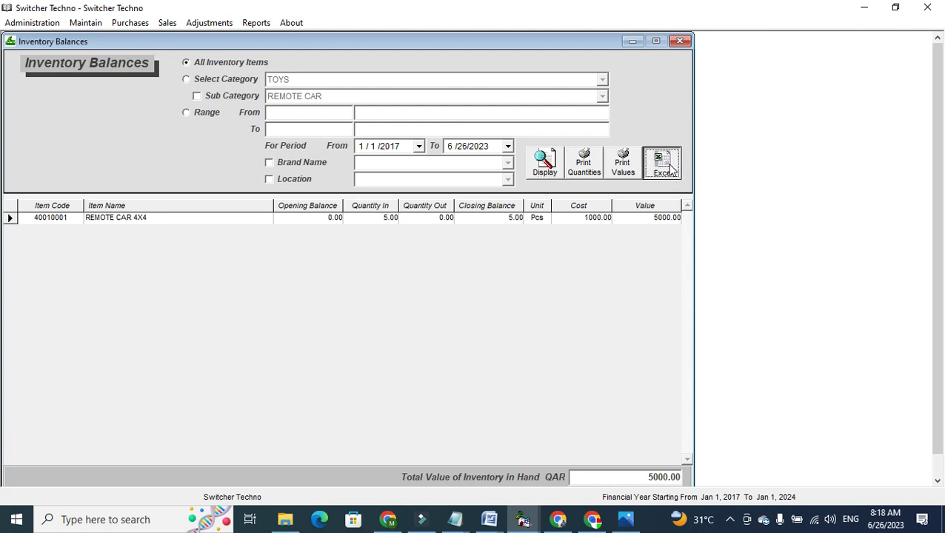
{"action": "left_click", "coordinate": [680, 40]}
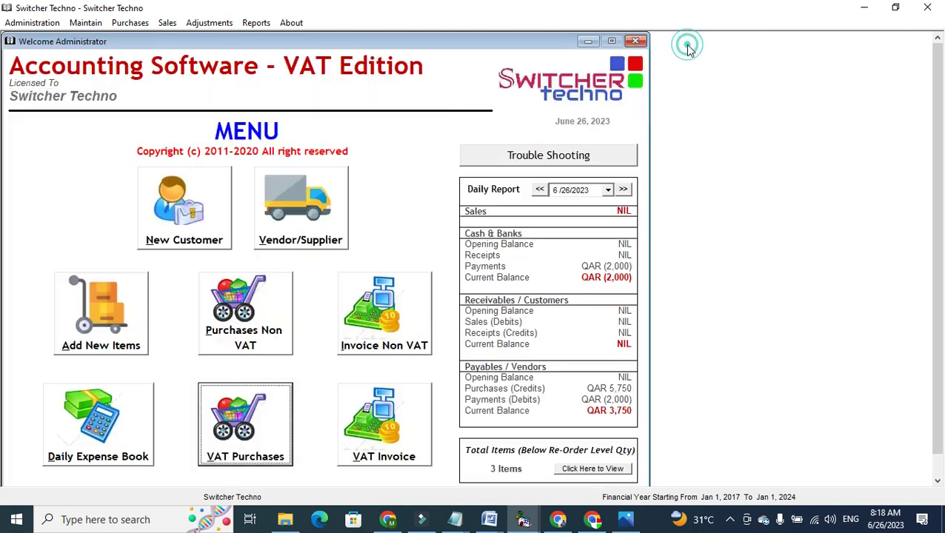
Step: Start a new Sales VAT Invoice and select BABY WORLD LLC as its customer
{"action": "left_click", "coordinate": [380, 419]}
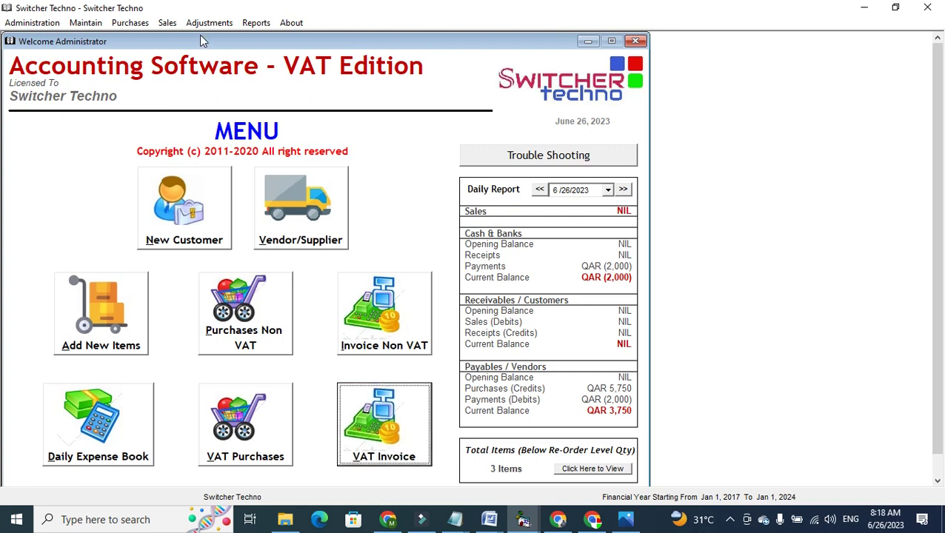
{"action": "left_click", "coordinate": [167, 22]}
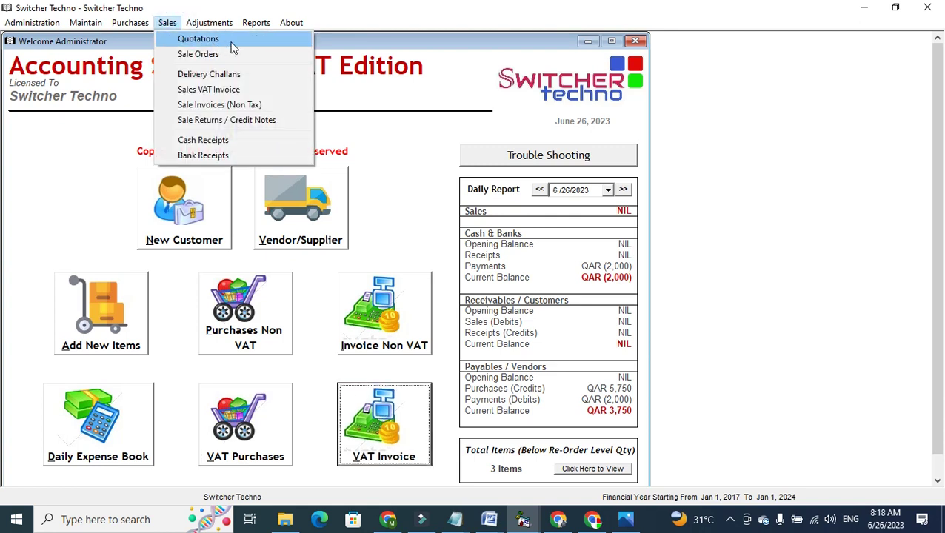
{"action": "left_click", "coordinate": [241, 90]}
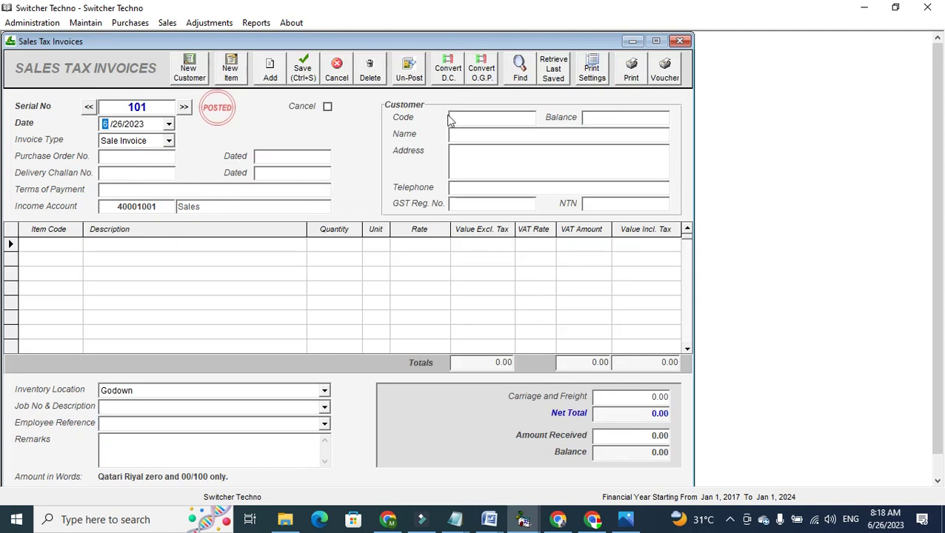
{"action": "left_click", "coordinate": [460, 118]}
{"action": "type", "text": "BAB"}
{"action": "key", "text": "Down"}
{"action": "key", "text": "Down"}
{"action": "key", "text": "Return"}
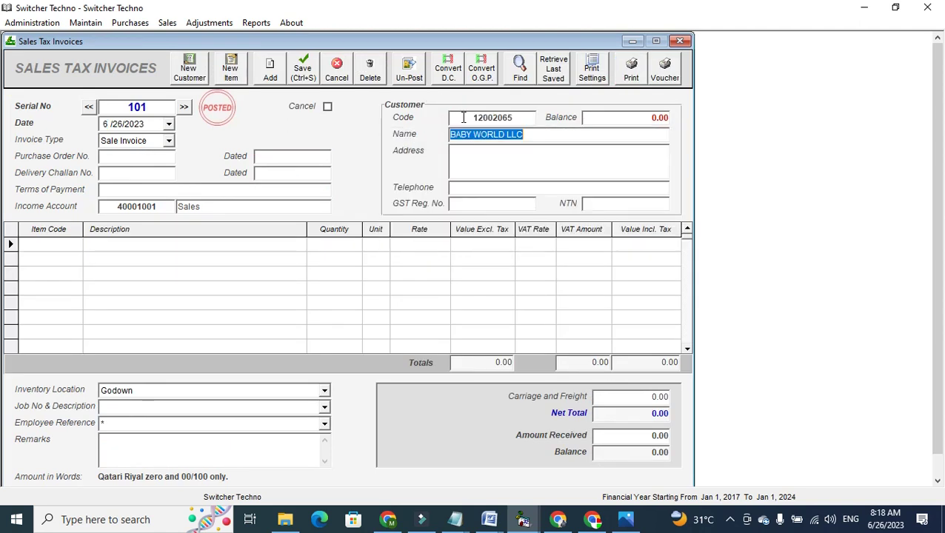
Step: Add the REMOTE CAR 4X4 item to the invoice with quantity 2 and a VAT rate of 15
{"action": "left_click", "coordinate": [78, 245]}
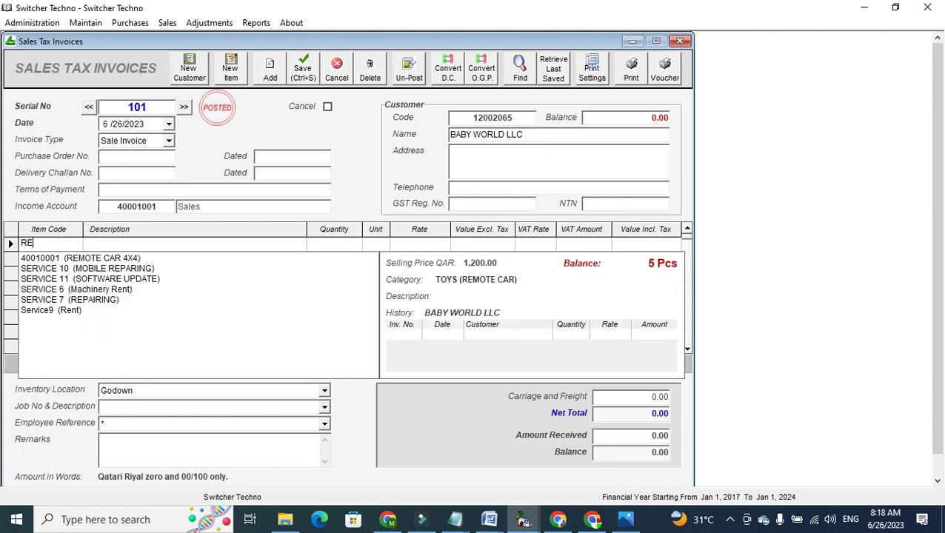
{"action": "key", "text": "Return"}
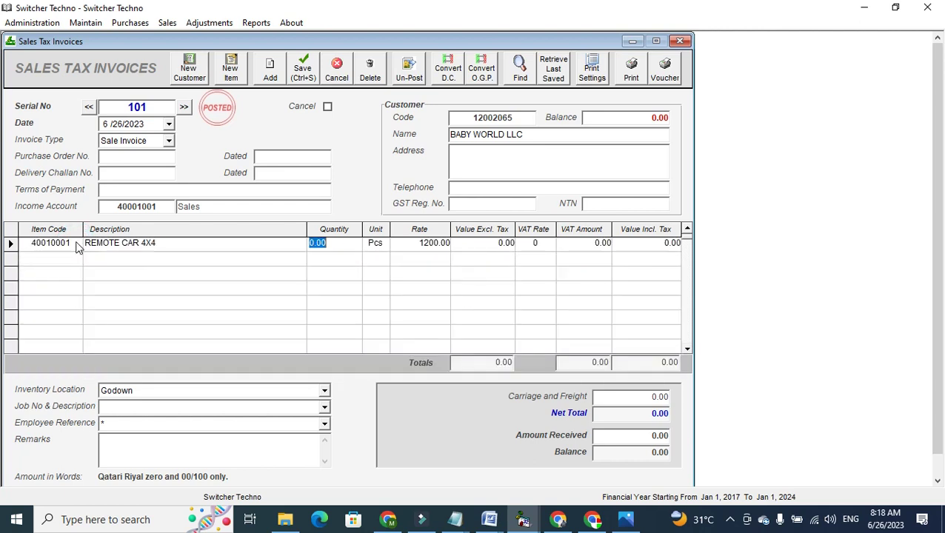
{"action": "type", "text": "2"}
{"action": "key", "text": "Return"}
{"action": "key", "text": "Return"}
{"action": "key", "text": "Return"}
{"action": "key", "text": "Return"}
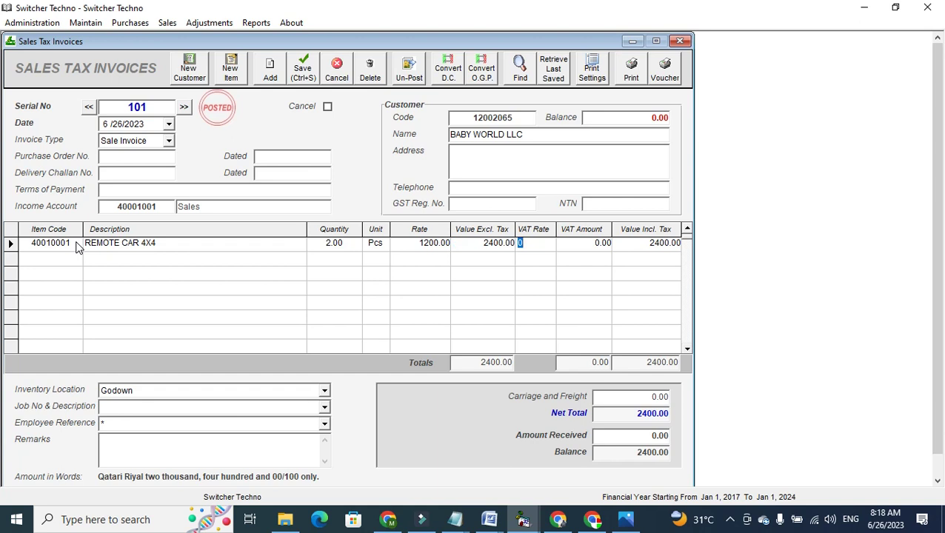
{"action": "type", "text": "15"}
{"action": "key", "text": "Return"}
Step: Preview the sales tax invoice for printing, view the available printers without printing and close the preview
{"action": "left_click", "coordinate": [632, 72]}
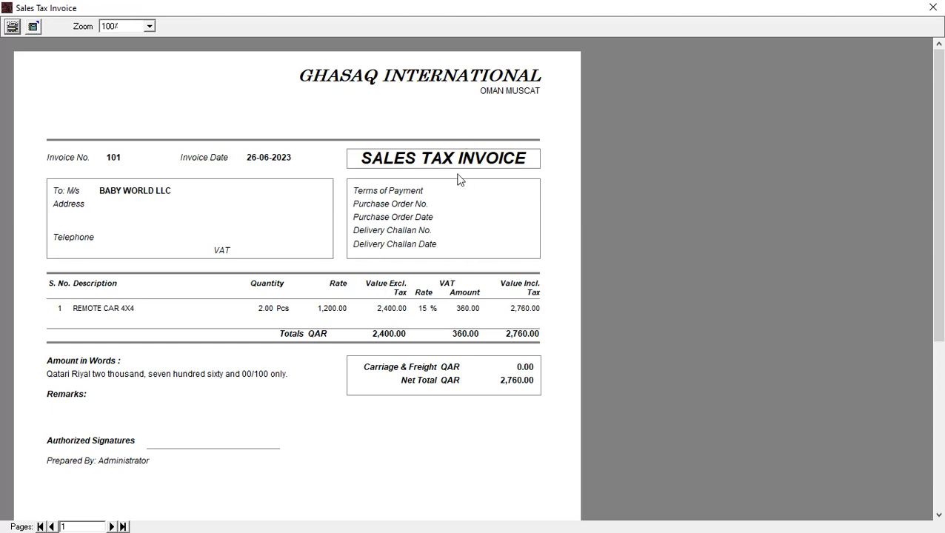
{"action": "left_click", "coordinate": [12, 26]}
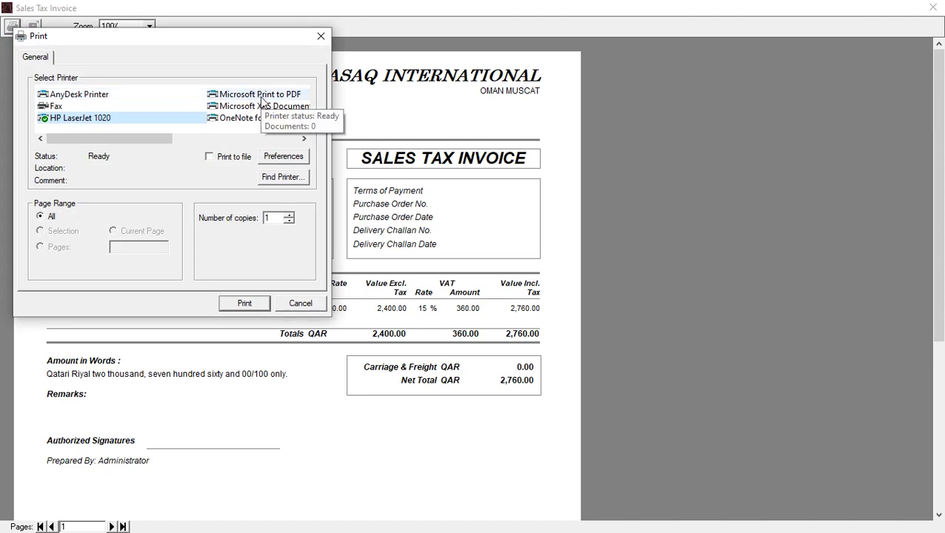
{"action": "left_click", "coordinate": [304, 304]}
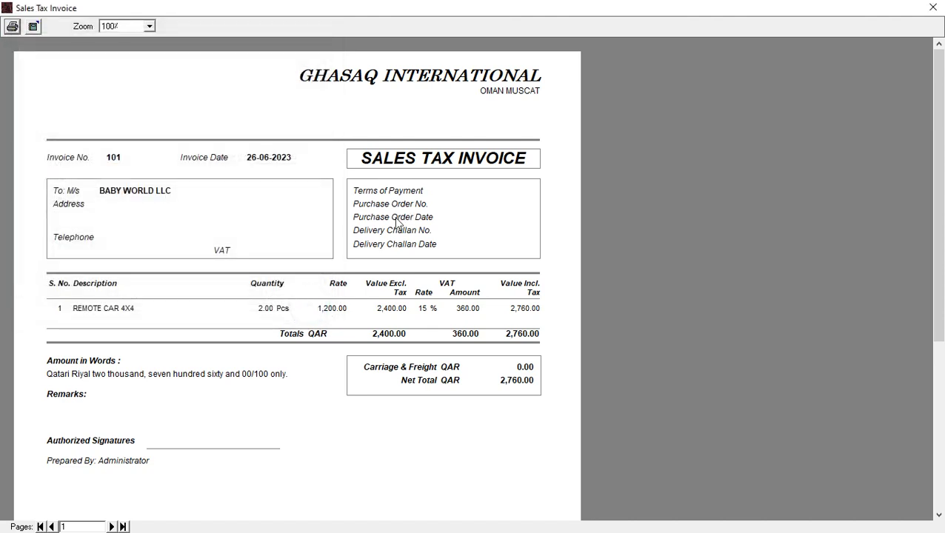
{"action": "left_click", "coordinate": [934, 7]}
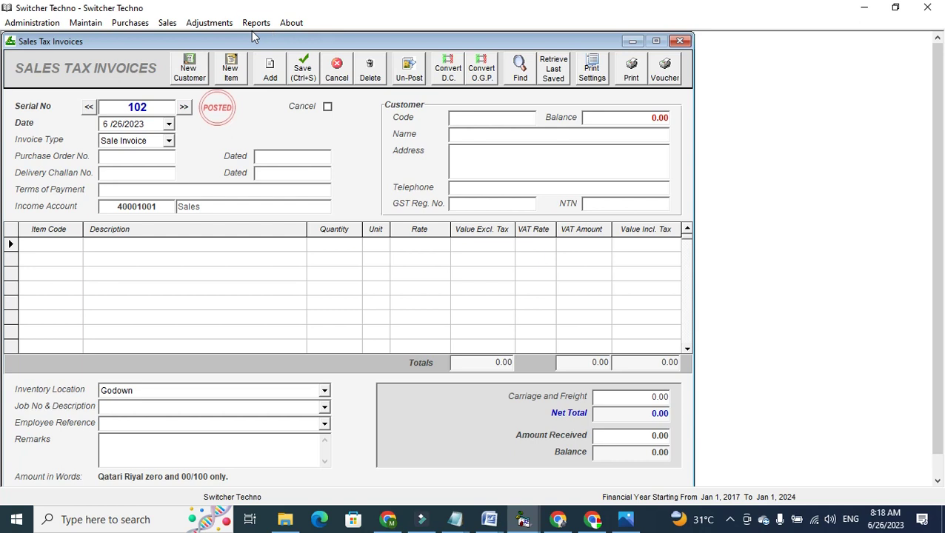
Step: Display the Inventory Balances report for all items and check the quantity out, closing balance and total inventory value
{"action": "left_click", "coordinate": [257, 22]}
{"action": "left_click", "coordinate": [353, 267]}
{"action": "left_click", "coordinate": [544, 163]}
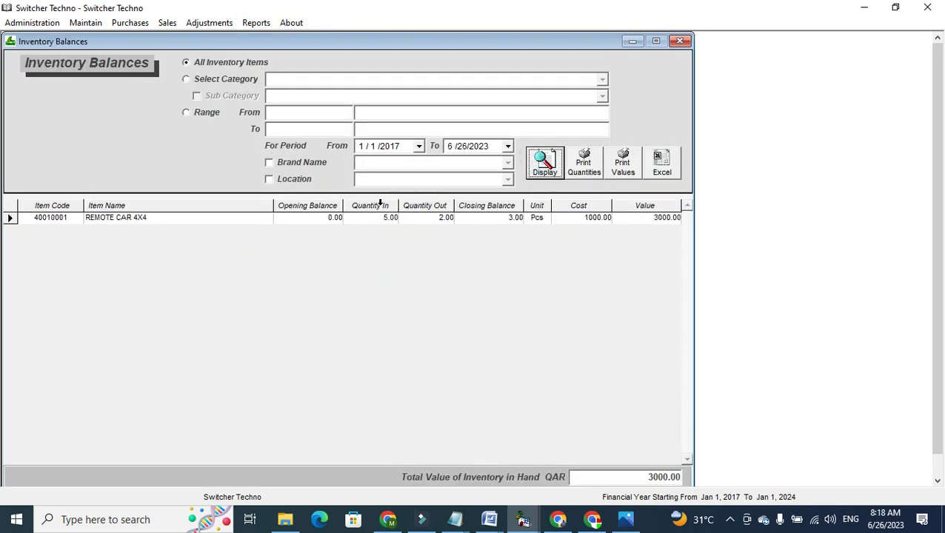
{"action": "left_click", "coordinate": [438, 217]}
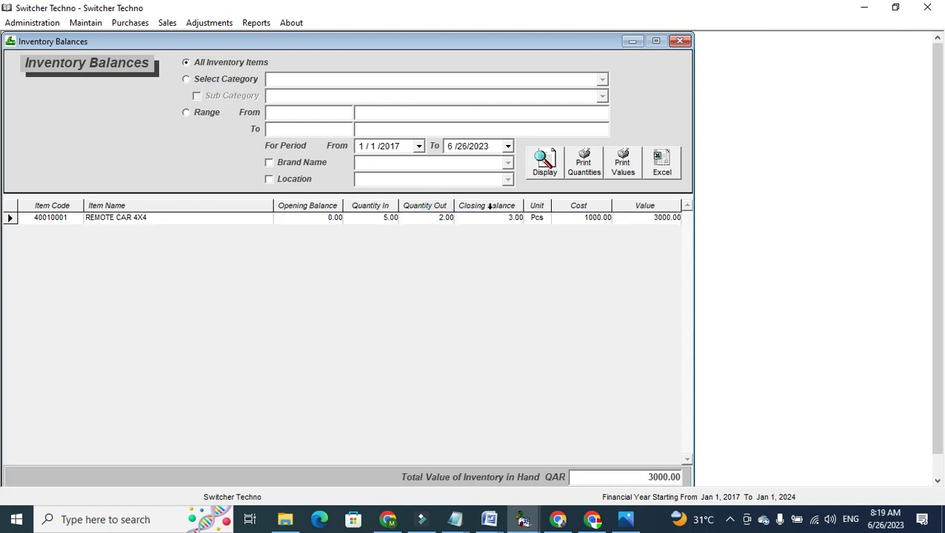
{"action": "left_click_drag", "start_coordinate": [575, 482], "coordinate": [731, 475]}
{"action": "left_click_drag", "start_coordinate": [597, 482], "coordinate": [720, 486]}
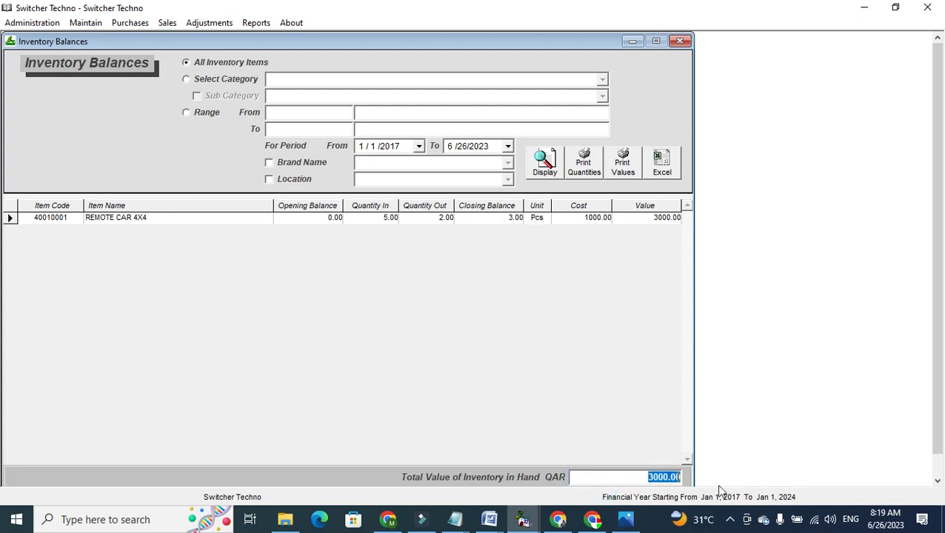
{"action": "left_click", "coordinate": [652, 477]}
Step: Display the Sale Register for all sales and check its totals excluding tax, for VAT and including tax
{"action": "left_click", "coordinate": [261, 24]}
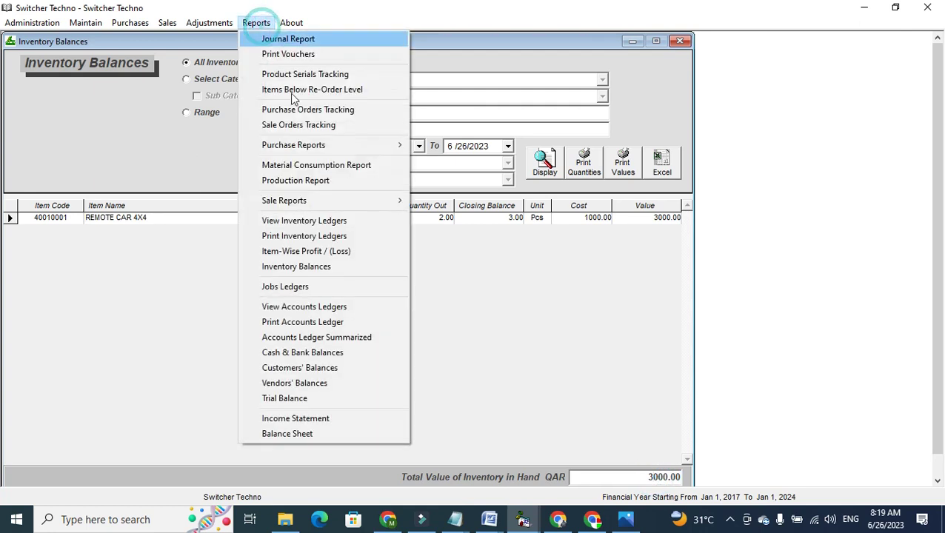
{"action": "left_click", "coordinate": [360, 200]}
{"action": "left_click", "coordinate": [445, 216]}
{"action": "left_click", "coordinate": [572, 98]}
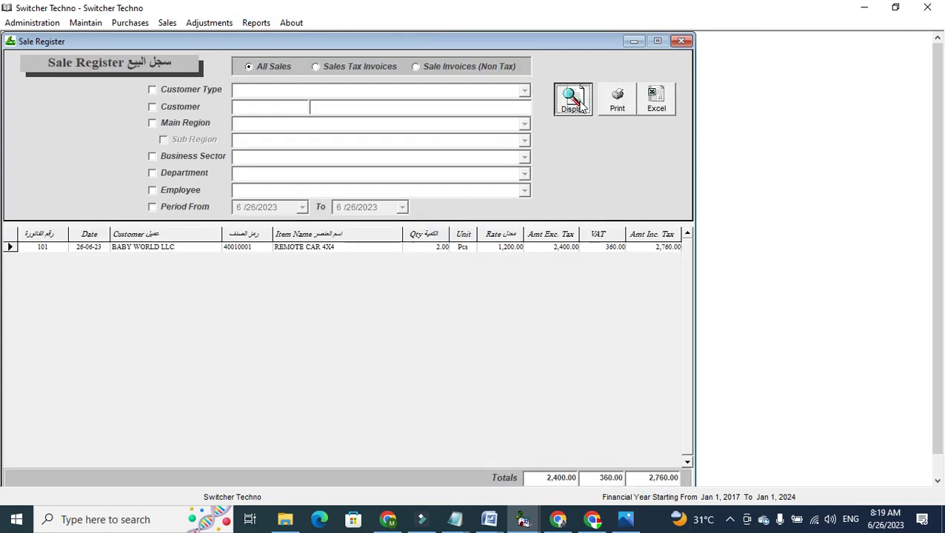
{"action": "left_click", "coordinate": [541, 478]}
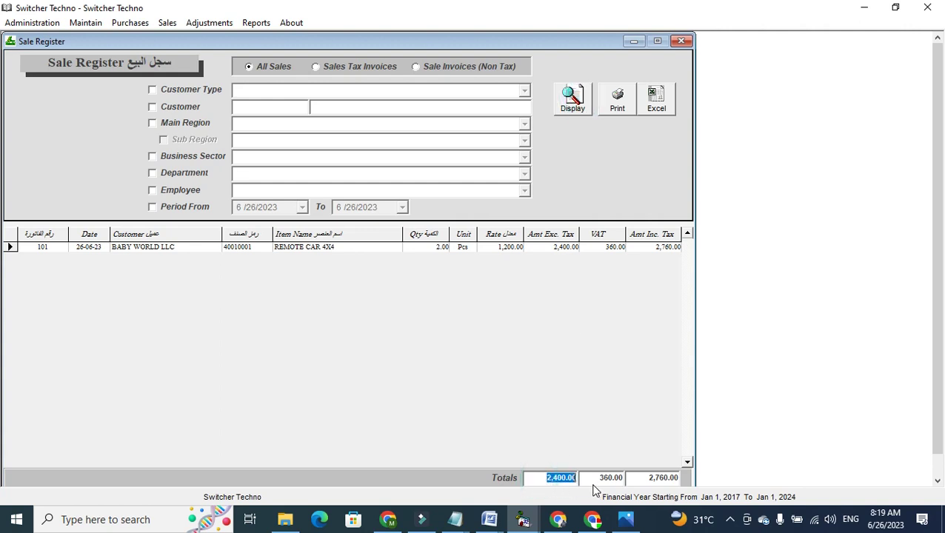
{"action": "left_click", "coordinate": [596, 477]}
{"action": "left_click", "coordinate": [652, 479]}
Step: Try the Sale Register's period, customer and customer type filters and clear them again
{"action": "left_click", "coordinate": [198, 207]}
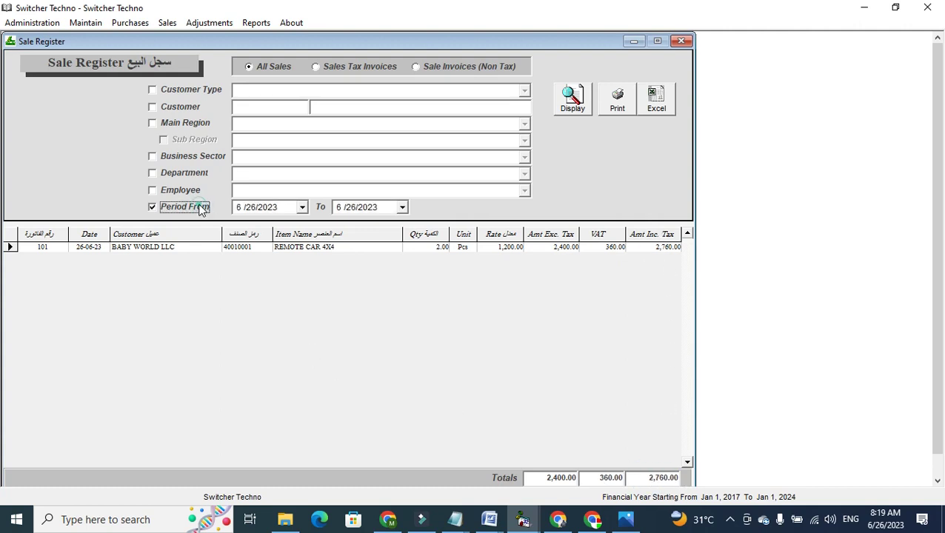
{"action": "left_click", "coordinate": [301, 207]}
{"action": "left_click", "coordinate": [301, 208]}
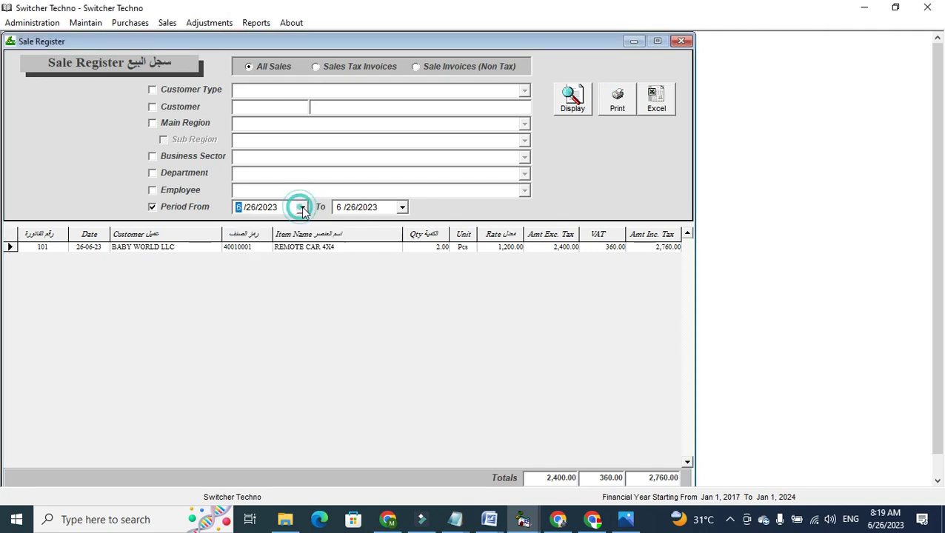
{"action": "left_click", "coordinate": [178, 107]}
{"action": "left_click", "coordinate": [208, 89]}
{"action": "left_click", "coordinate": [525, 92]}
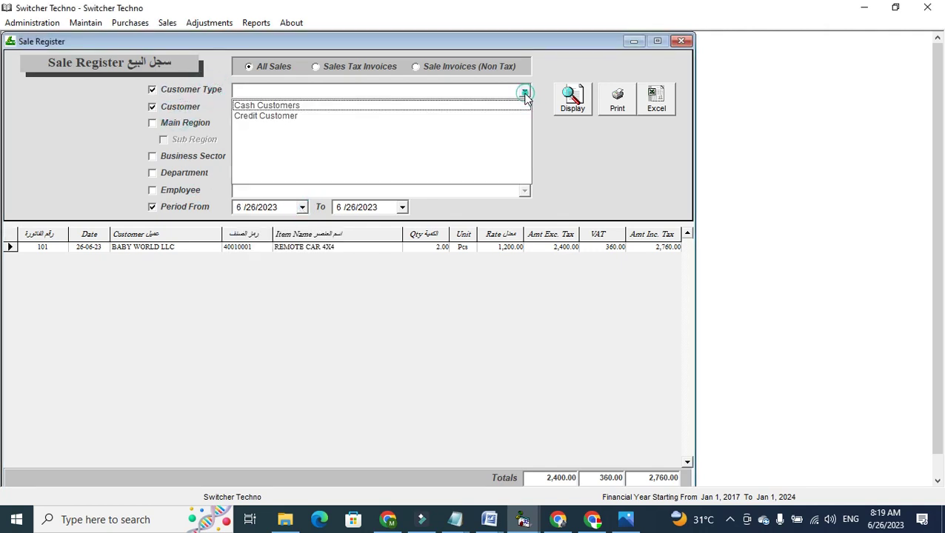
{"action": "left_click", "coordinate": [187, 106]}
{"action": "left_click", "coordinate": [185, 90]}
{"action": "left_click", "coordinate": [189, 205]}
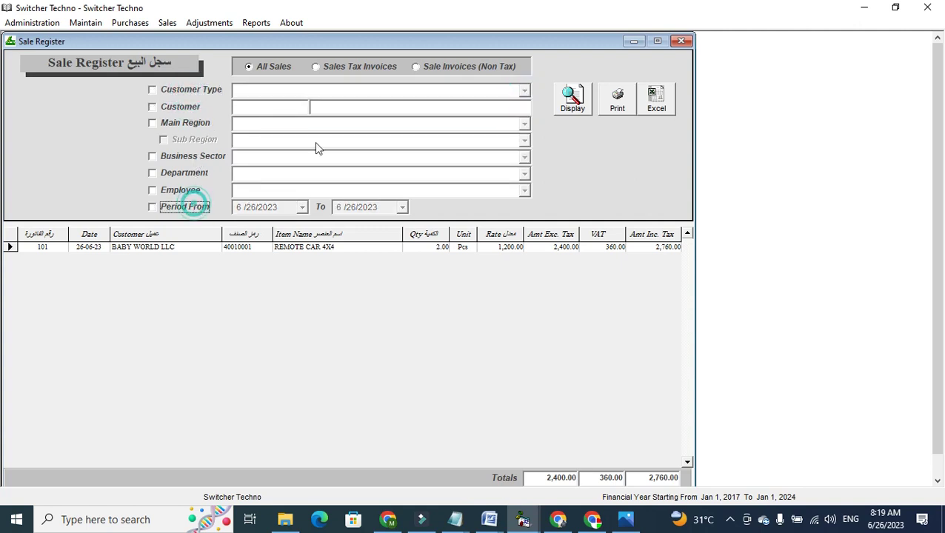
Step: Switch the Sale Register to Sales Tax Invoices and on to Sale Invoices (Non Tax), and export it to Excel
{"action": "left_click", "coordinate": [342, 66]}
{"action": "left_click", "coordinate": [425, 67]}
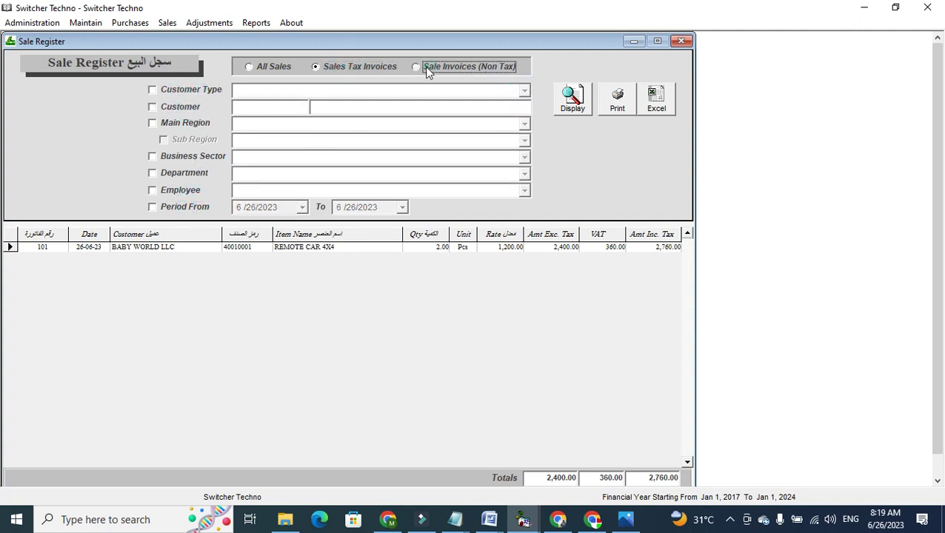
{"action": "left_click", "coordinate": [654, 109]}
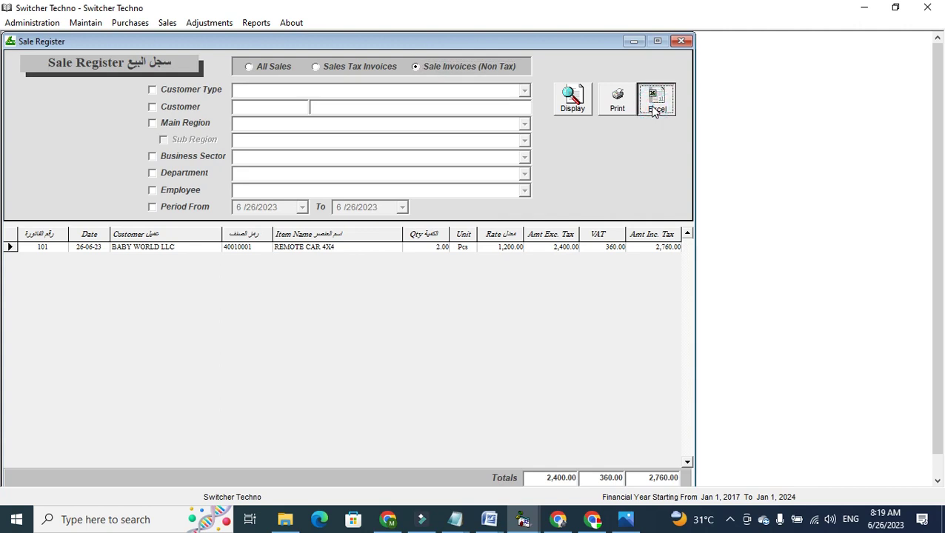
Step: Display the Purchase Register for all purchases
{"action": "left_click", "coordinate": [257, 22]}
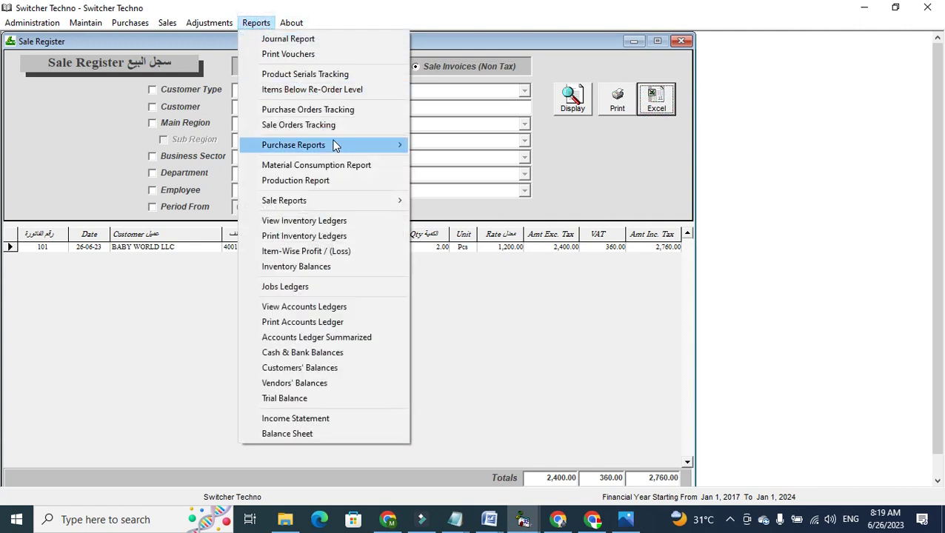
{"action": "mouse_move", "coordinate": [359, 144]}
{"action": "left_click", "coordinate": [435, 160]}
{"action": "left_click", "coordinate": [577, 104]}
{"action": "left_click", "coordinate": [574, 104]}
Step: Try the Purchase Register's period, vendor and vendor type filters and clear them again
{"action": "left_click", "coordinate": [169, 140]}
{"action": "left_click", "coordinate": [302, 140]}
{"action": "left_click", "coordinate": [304, 141]}
{"action": "left_click", "coordinate": [201, 140]}
{"action": "left_click", "coordinate": [192, 106]}
{"action": "left_click", "coordinate": [200, 90]}
{"action": "left_click", "coordinate": [522, 91]}
{"action": "left_click", "coordinate": [522, 90]}
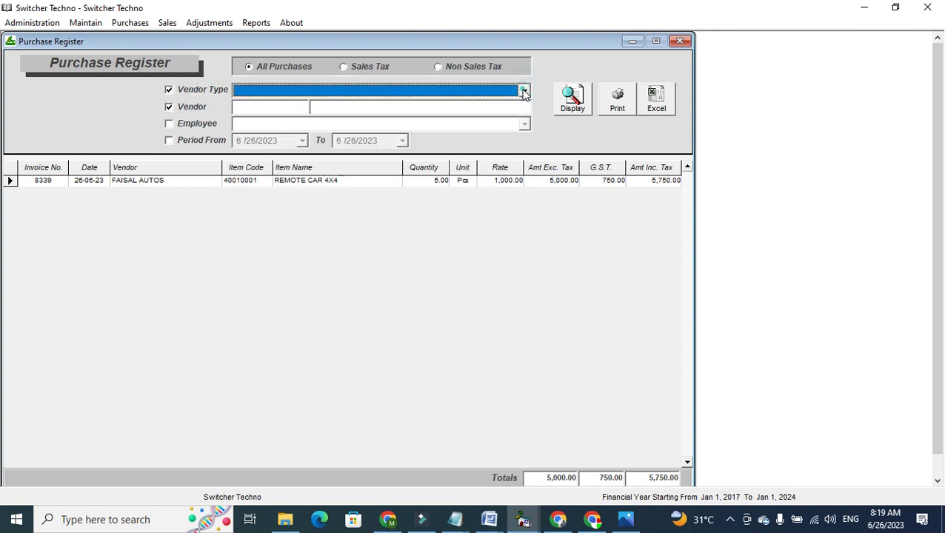
{"action": "left_click", "coordinate": [169, 90]}
{"action": "left_click", "coordinate": [172, 106]}
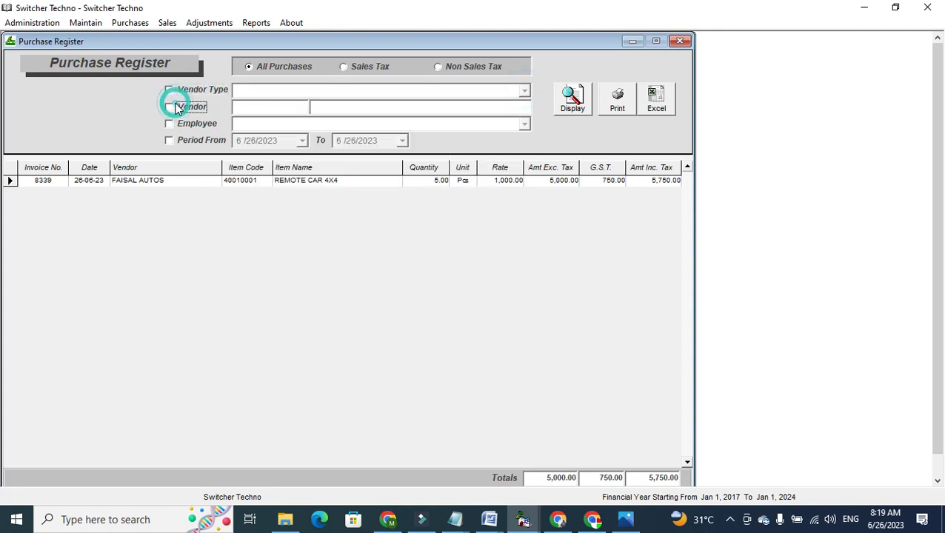
Step: Display the Item-Wise Profit / (Loss) report for all inventory items and highlight the profit column
{"action": "left_click", "coordinate": [257, 22]}
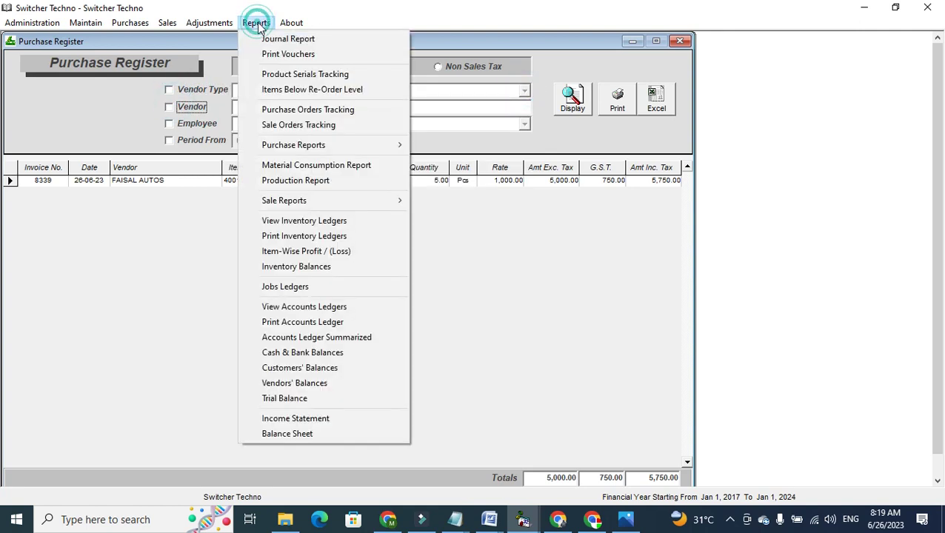
{"action": "left_click", "coordinate": [338, 251]}
{"action": "left_click", "coordinate": [594, 102]}
{"action": "left_click", "coordinate": [594, 102]}
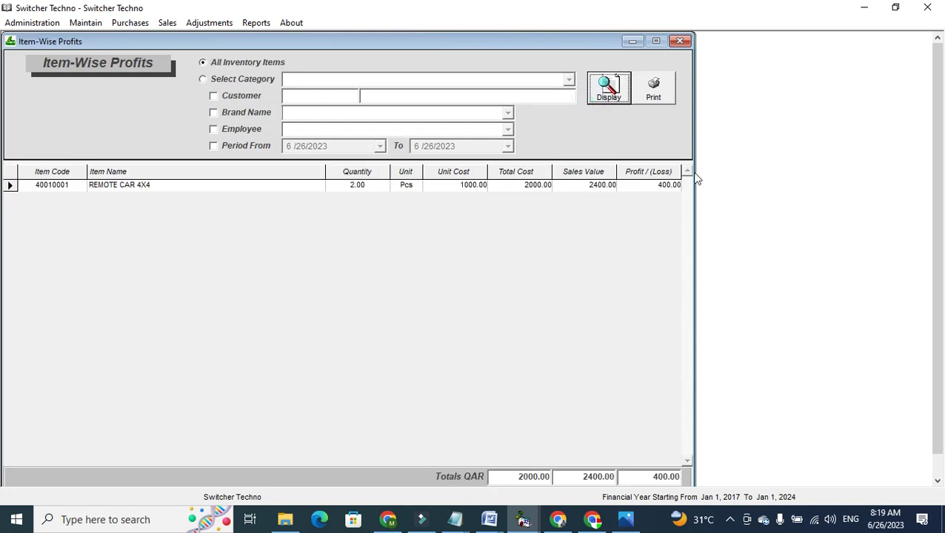
{"action": "left_click", "coordinate": [667, 182]}
{"action": "left_click", "coordinate": [668, 185]}
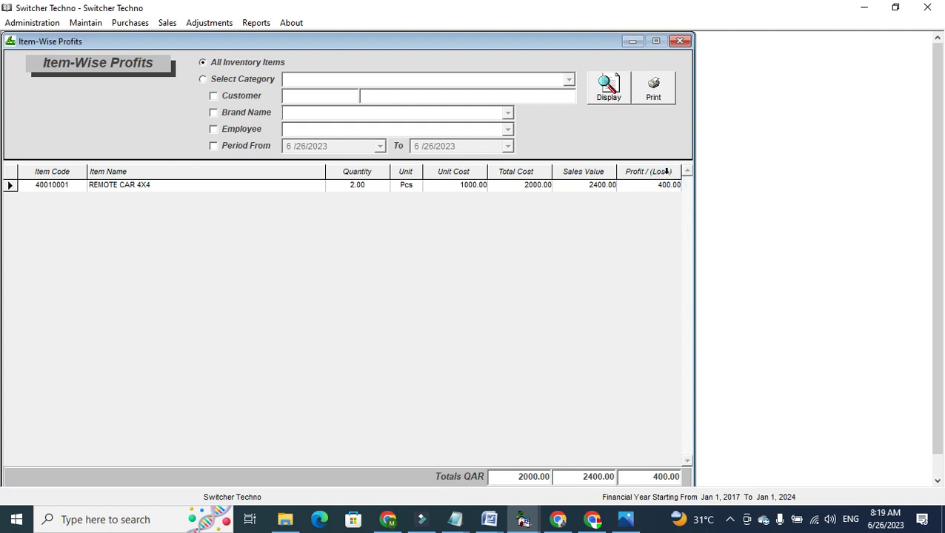
{"action": "left_click", "coordinate": [667, 172]}
Step: Try the period filter of the Item-Wise Profits report and clear it again
{"action": "left_click", "coordinate": [260, 146]}
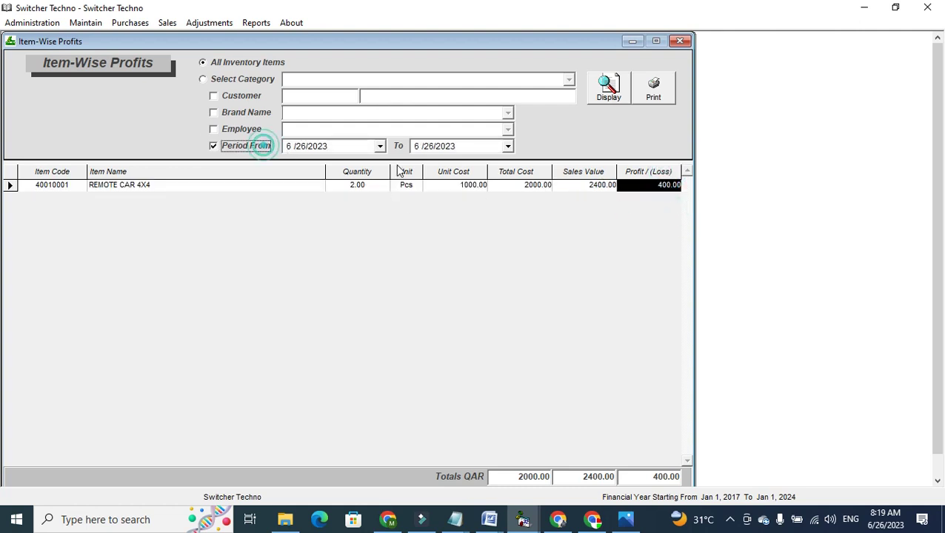
{"action": "left_click", "coordinate": [379, 148]}
{"action": "left_click", "coordinate": [380, 148]}
{"action": "left_click", "coordinate": [379, 148]}
{"action": "left_click", "coordinate": [252, 145]}
{"action": "left_click", "coordinate": [252, 145]}
Step: Display the item-wise profits for the TOYS category and return the selection to all inventory items
{"action": "left_click", "coordinate": [254, 79]}
{"action": "left_click", "coordinate": [568, 79]}
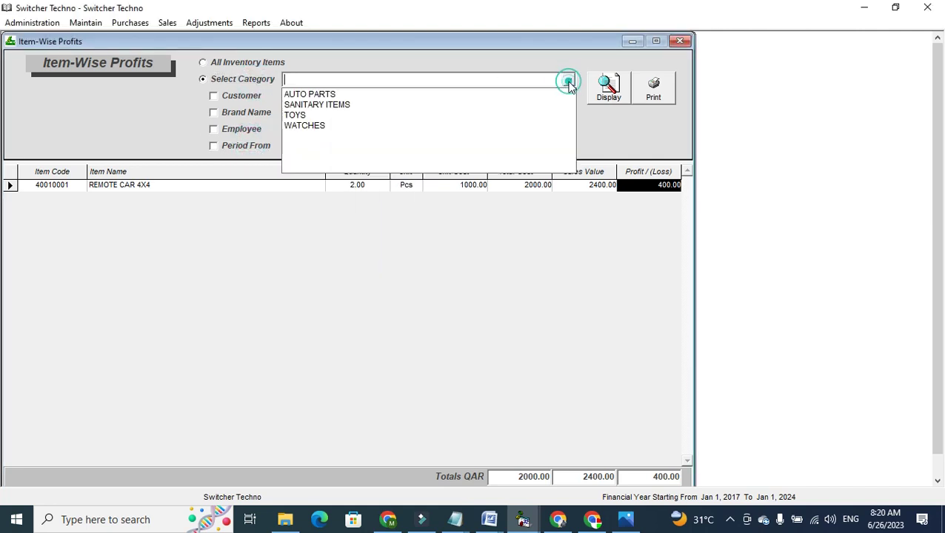
{"action": "left_click", "coordinate": [541, 116]}
{"action": "left_click", "coordinate": [596, 100]}
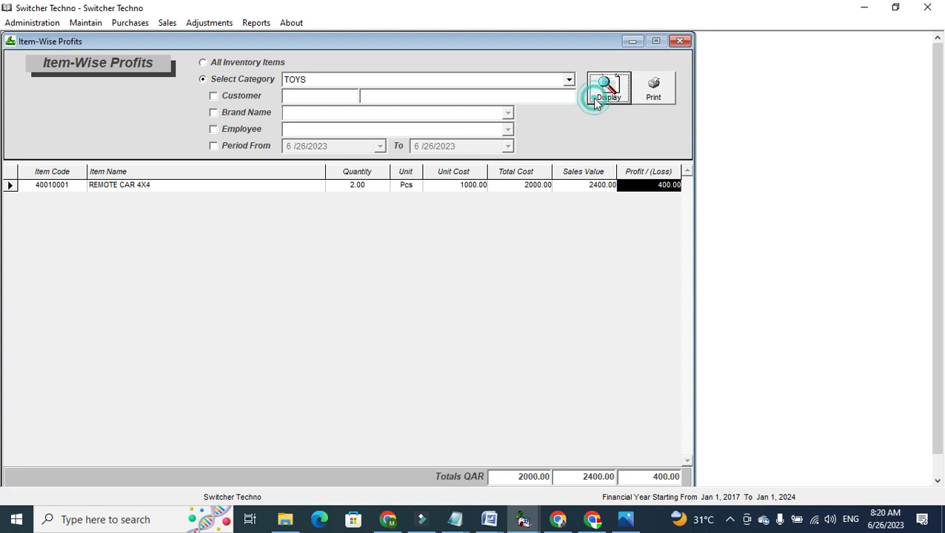
{"action": "left_click", "coordinate": [232, 63]}
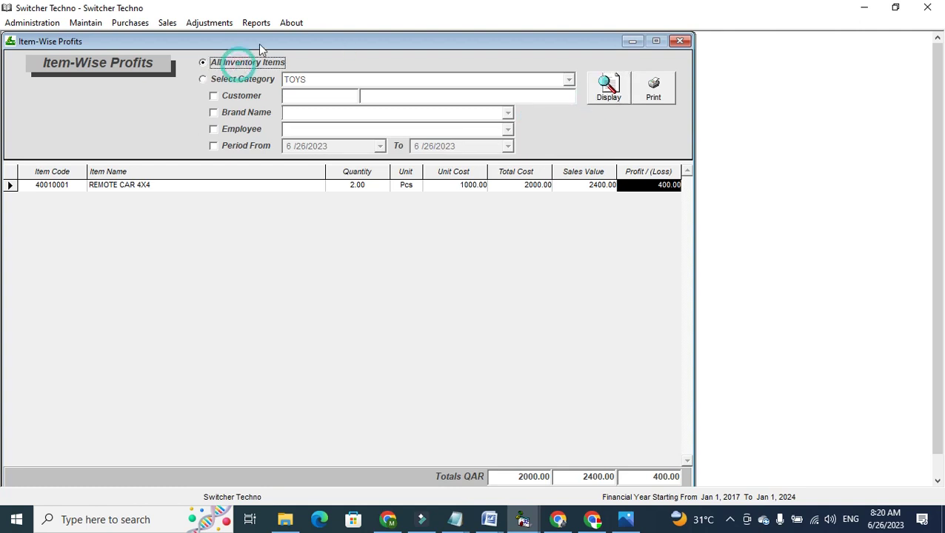
Step: Display the account ledger for the Cash in Hand account
{"action": "left_click", "coordinate": [257, 23]}
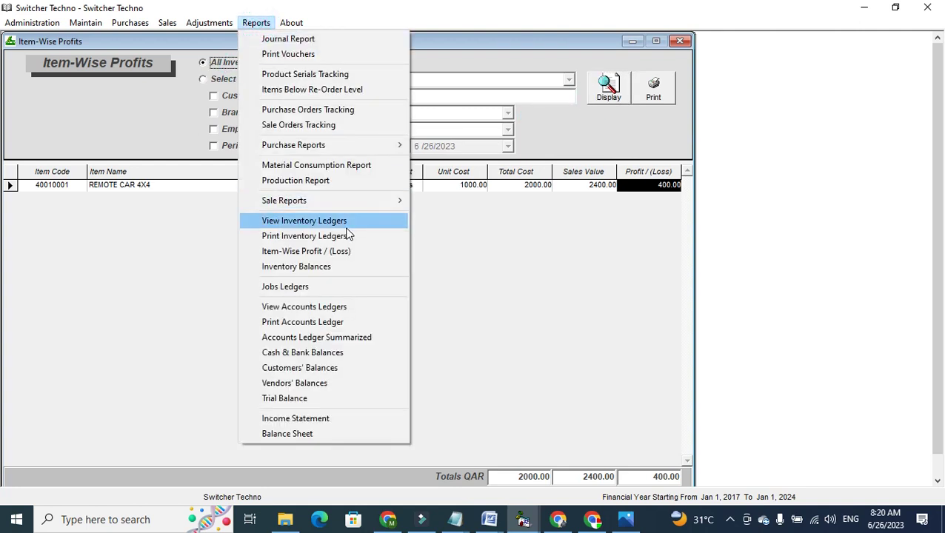
{"action": "left_click", "coordinate": [356, 307]}
{"action": "type", "text": "s"}
{"action": "key", "text": "BackSpace"}
{"action": "type", "text": "C"}
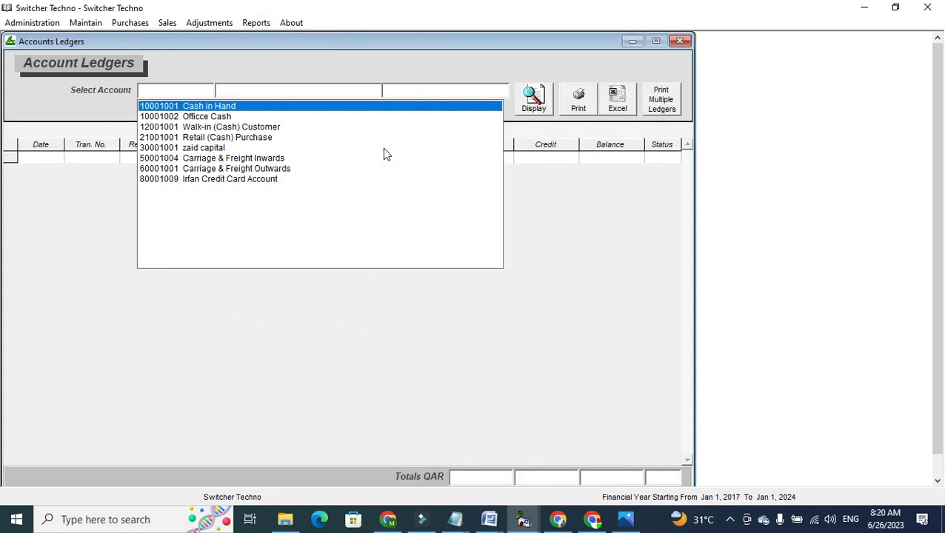
{"action": "key", "text": "Return"}
{"action": "left_click", "coordinate": [536, 100]}
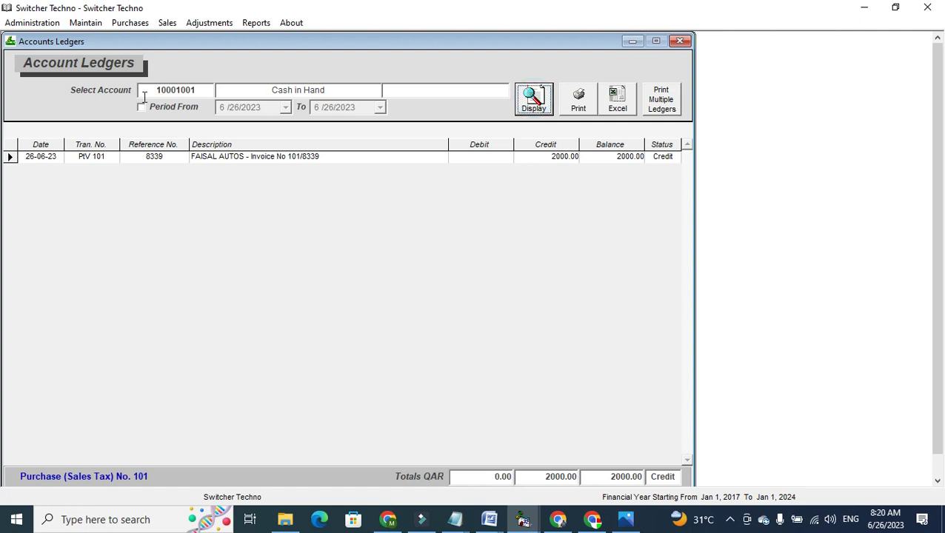
Step: Display the account ledger for BABY WORLD LLC, preview its printout and close the preview
{"action": "left_click", "coordinate": [178, 90]}
{"action": "type", "text": "G"}
{"action": "key", "text": "BackSpace"}
{"action": "type", "text": "BAB"}
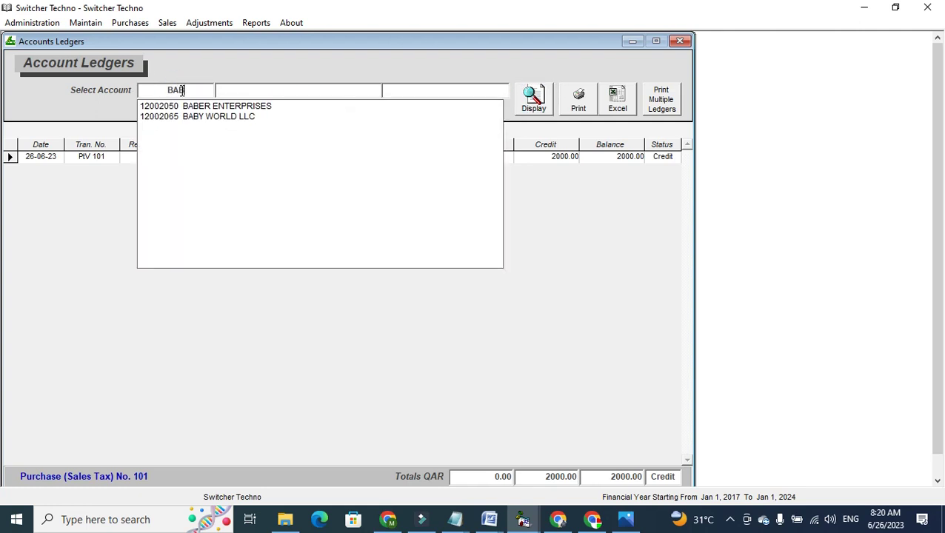
{"action": "key", "text": "Down"}
{"action": "key", "text": "Down"}
{"action": "key", "text": "Return"}
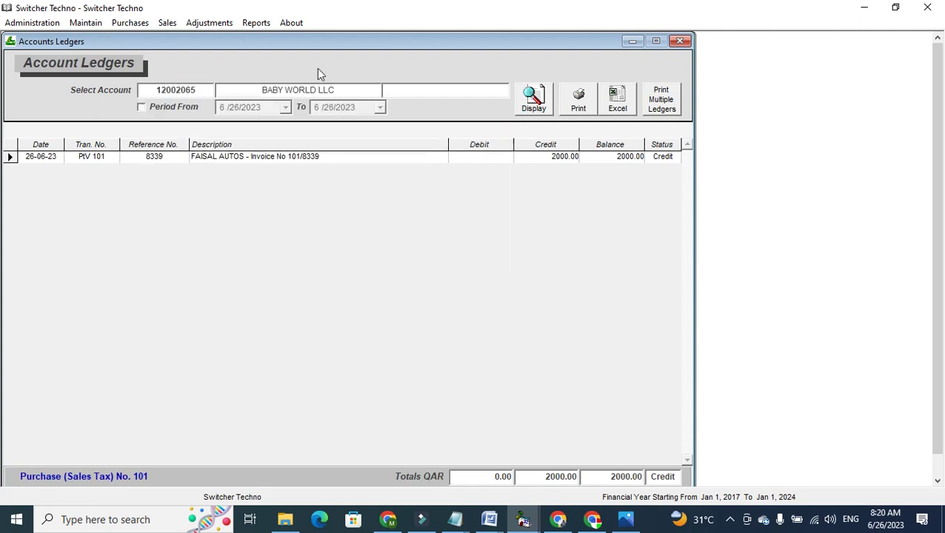
{"action": "left_click", "coordinate": [534, 103]}
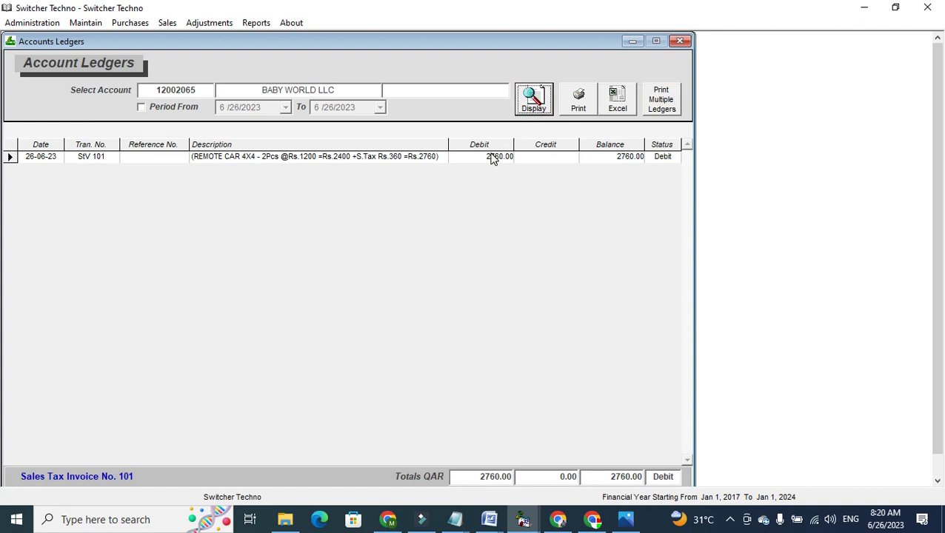
{"action": "left_click", "coordinate": [582, 111]}
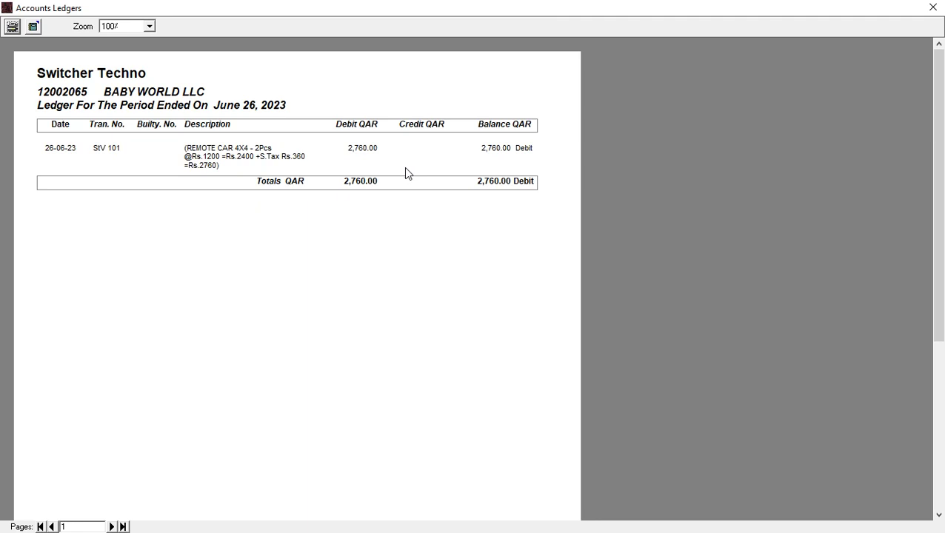
{"action": "left_click", "coordinate": [933, 8]}
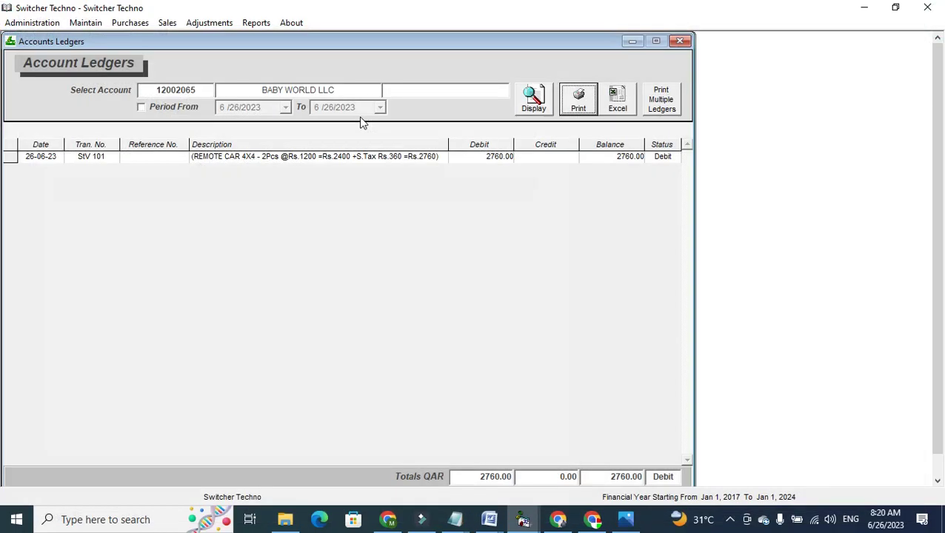
Step: Start a cash receipt of the Petty Receipt type with Cash in Hand as the cash account
{"action": "left_click", "coordinate": [160, 24]}
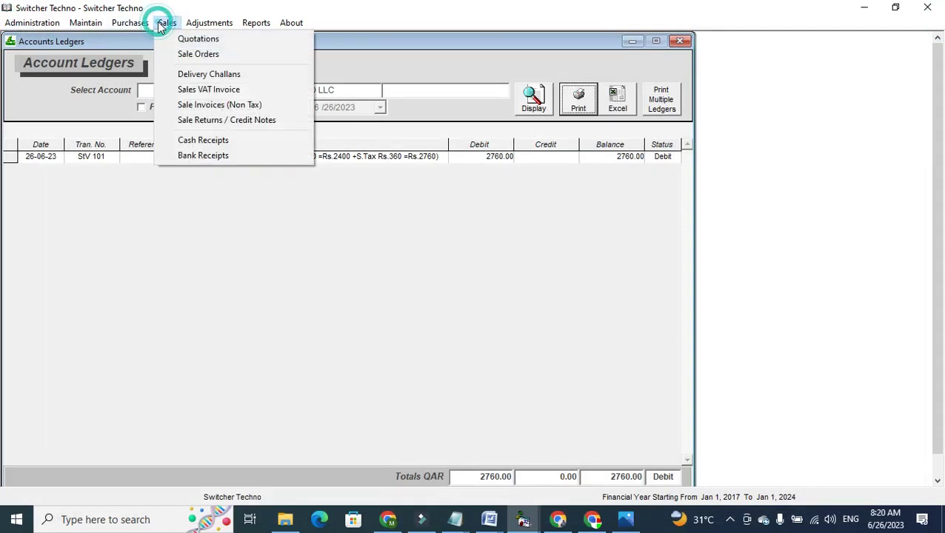
{"action": "left_click", "coordinate": [232, 143]}
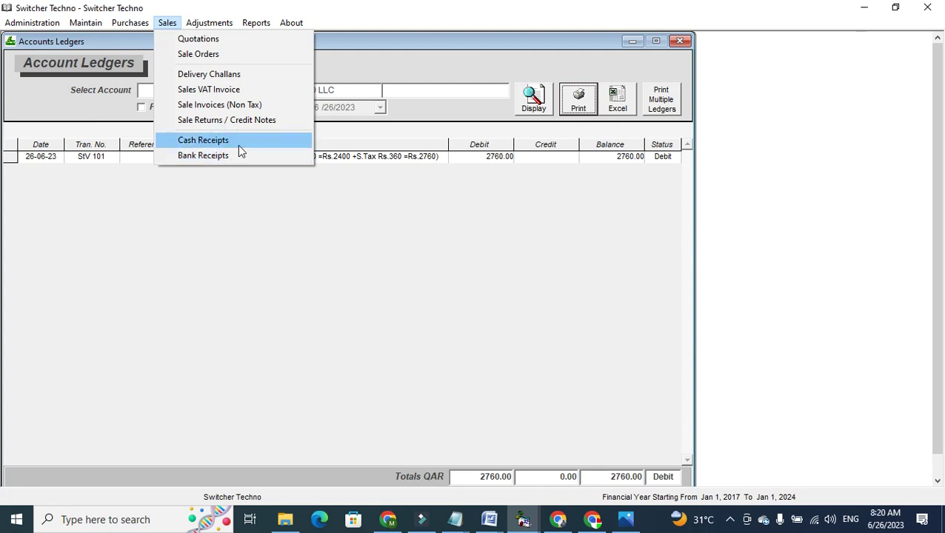
{"action": "left_click", "coordinate": [238, 144]}
{"action": "left_click", "coordinate": [589, 132]}
{"action": "left_click", "coordinate": [152, 195]}
{"action": "key", "text": "Return"}
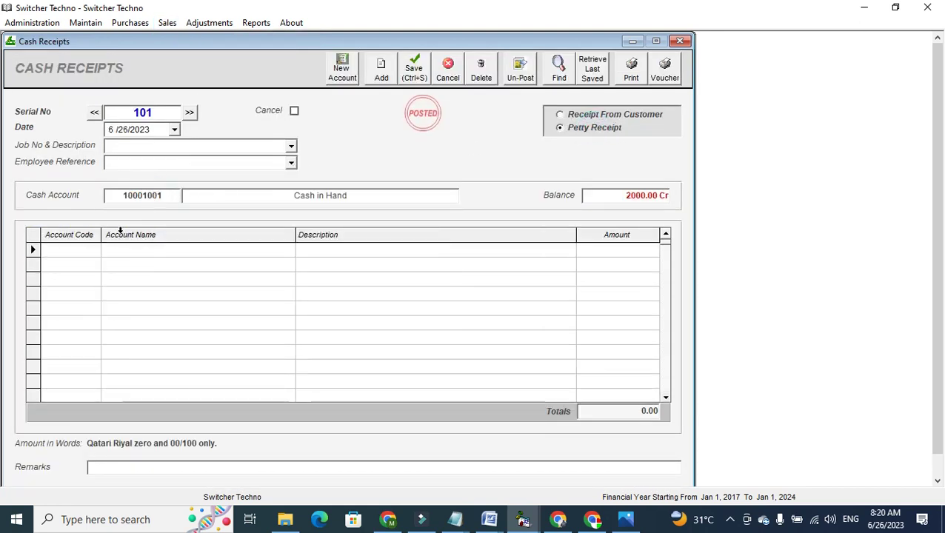
Step: Enter a receipt line for BABY WORLD LLC with description RECVD and amount 1000, and save the cash receipt
{"action": "left_click", "coordinate": [97, 250]}
{"action": "type", "text": "S"}
{"action": "key", "text": "BackSpace"}
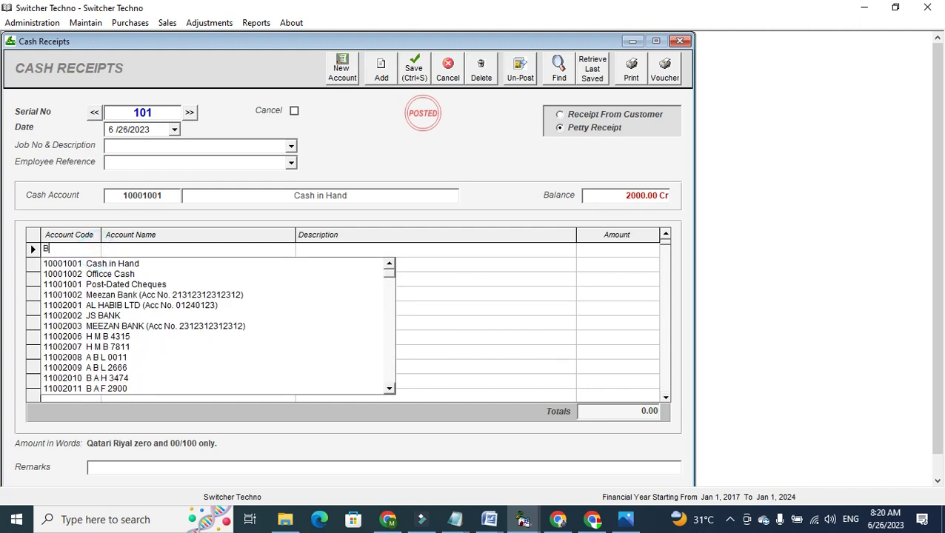
{"action": "type", "text": "BAB"}
{"action": "key", "text": "Down"}
{"action": "key", "text": "Down"}
{"action": "key", "text": "Return"}
{"action": "type", "text": "RECVD"}
{"action": "key", "text": "Return"}
{"action": "type", "text": "1000"}
{"action": "key", "text": "Return"}
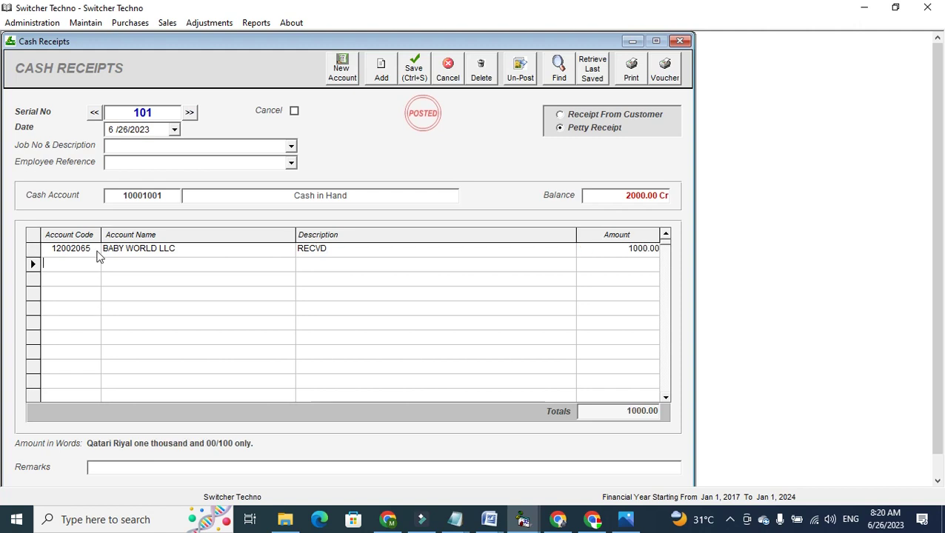
{"action": "left_click", "coordinate": [413, 68]}
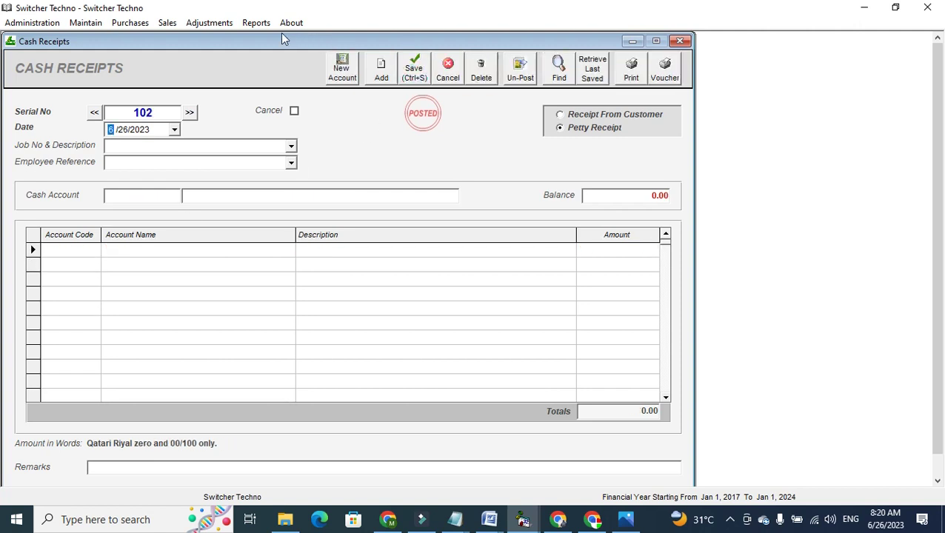
Step: Refresh the BABY WORLD LLC ledger, check the balance on the cash receipt row and preview the printout
{"action": "left_click", "coordinate": [256, 22]}
{"action": "left_click", "coordinate": [324, 306]}
{"action": "left_click", "coordinate": [534, 99]}
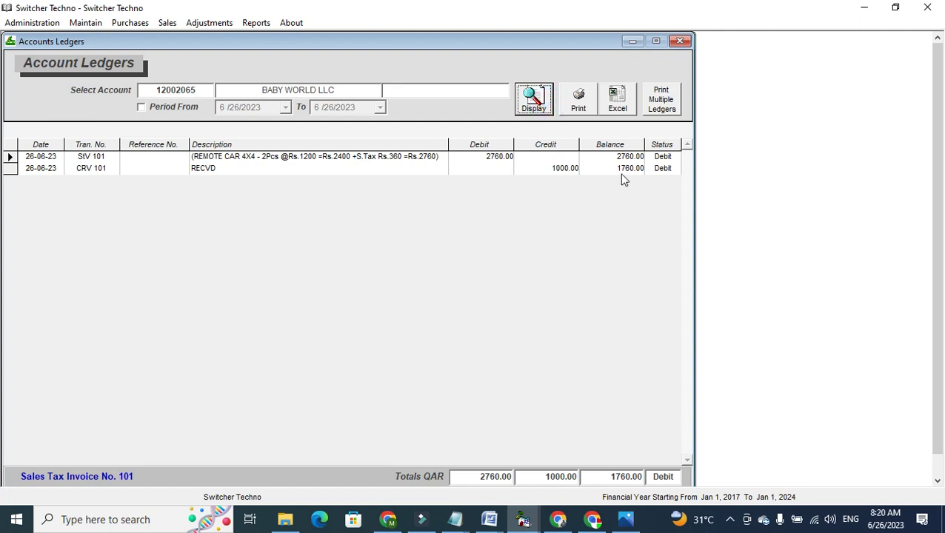
{"action": "left_click", "coordinate": [624, 172]}
{"action": "left_click", "coordinate": [632, 171]}
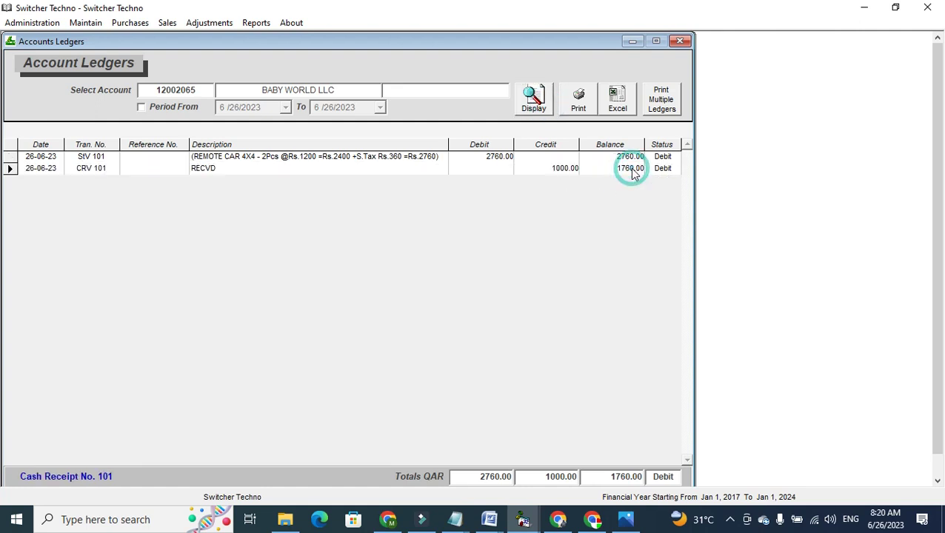
{"action": "left_click", "coordinate": [576, 100]}
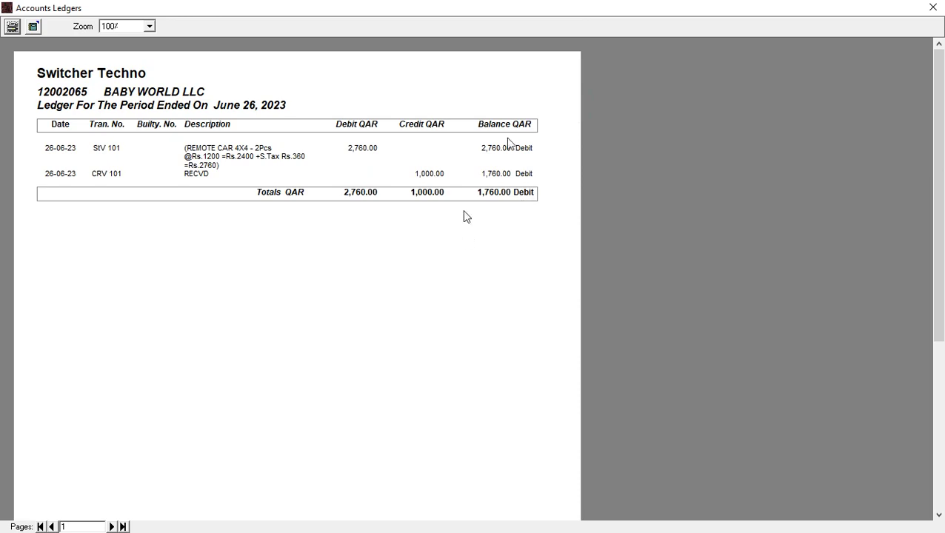
{"action": "left_click", "coordinate": [931, 6]}
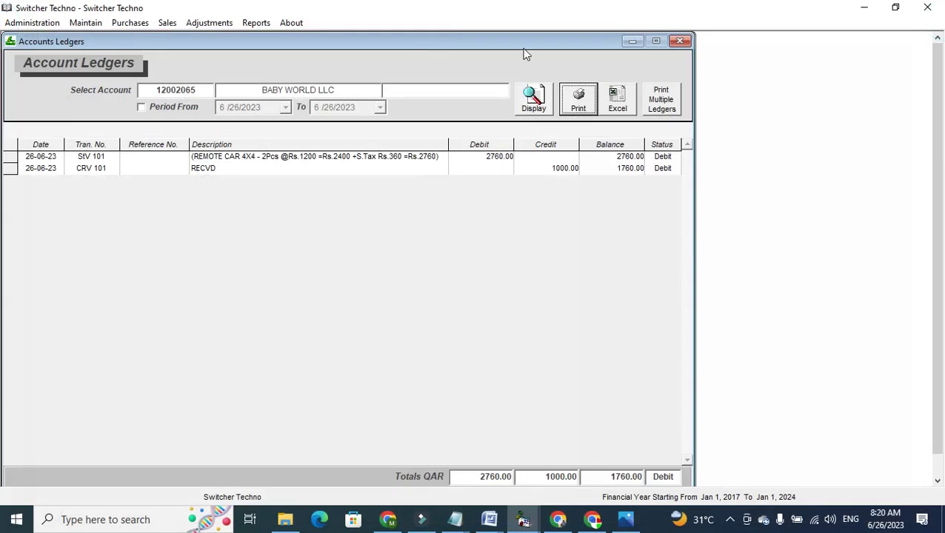
Step: Close the Accounts Ledgers, Cash Receipts and Item-Wise Profits windows
{"action": "left_click", "coordinate": [676, 43]}
{"action": "left_click", "coordinate": [256, 22]}
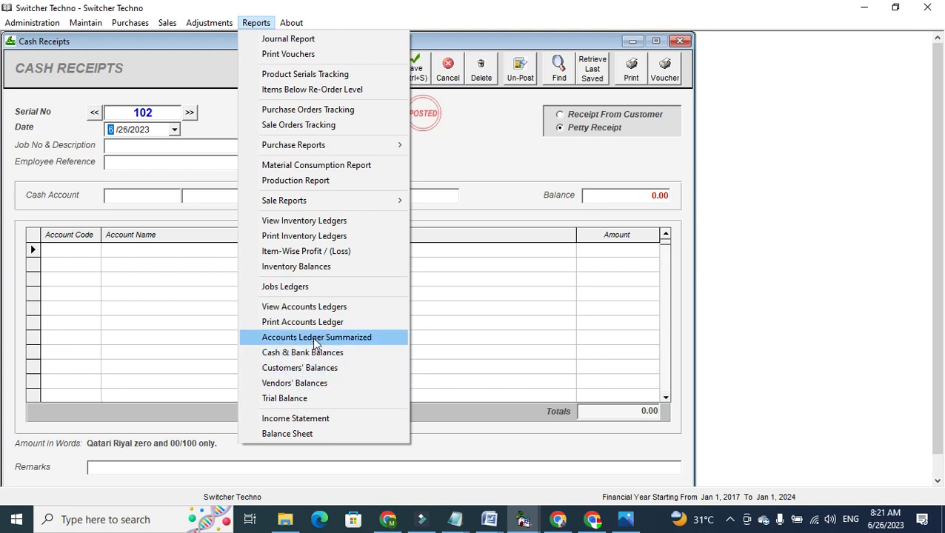
{"action": "mouse_move", "coordinate": [295, 144]}
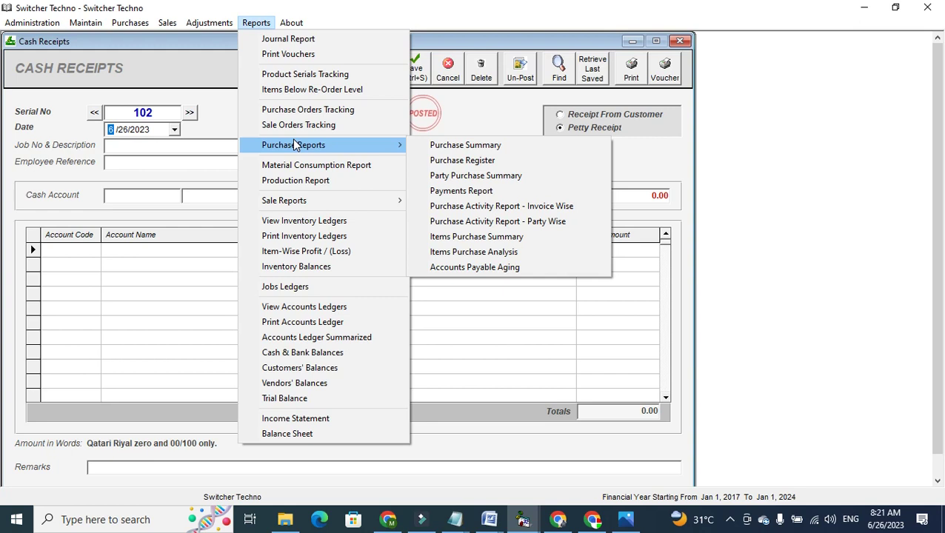
{"action": "left_click", "coordinate": [680, 40]}
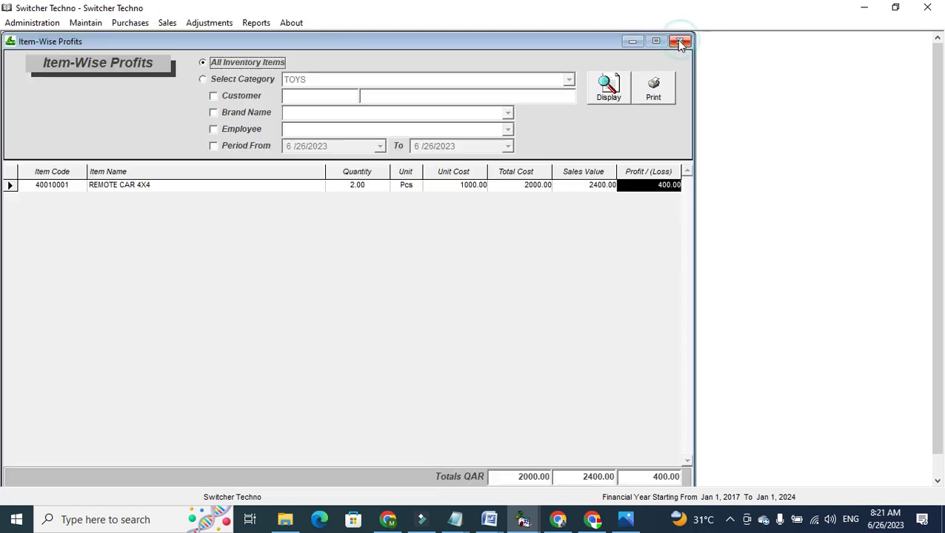
{"action": "left_click", "coordinate": [680, 41]}
{"action": "left_click", "coordinate": [256, 23]}
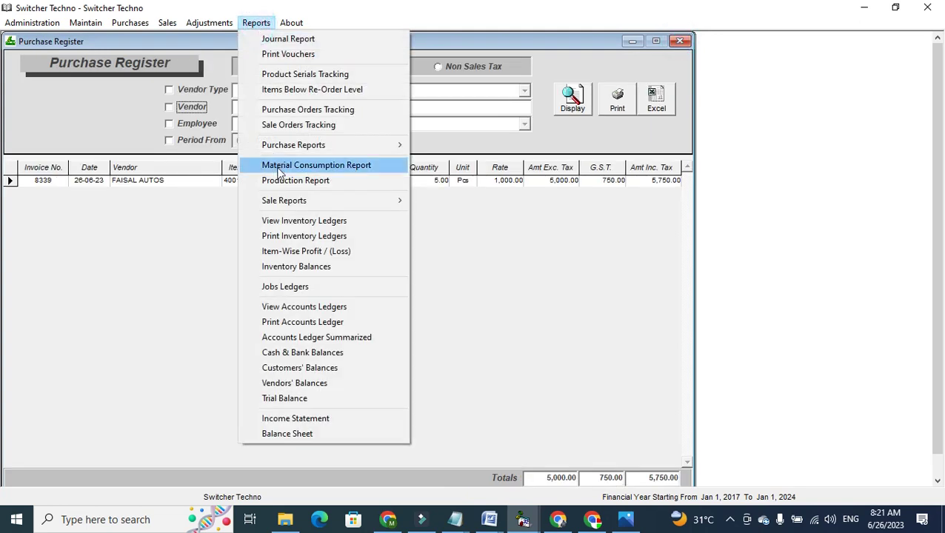
{"action": "mouse_move", "coordinate": [293, 202]}
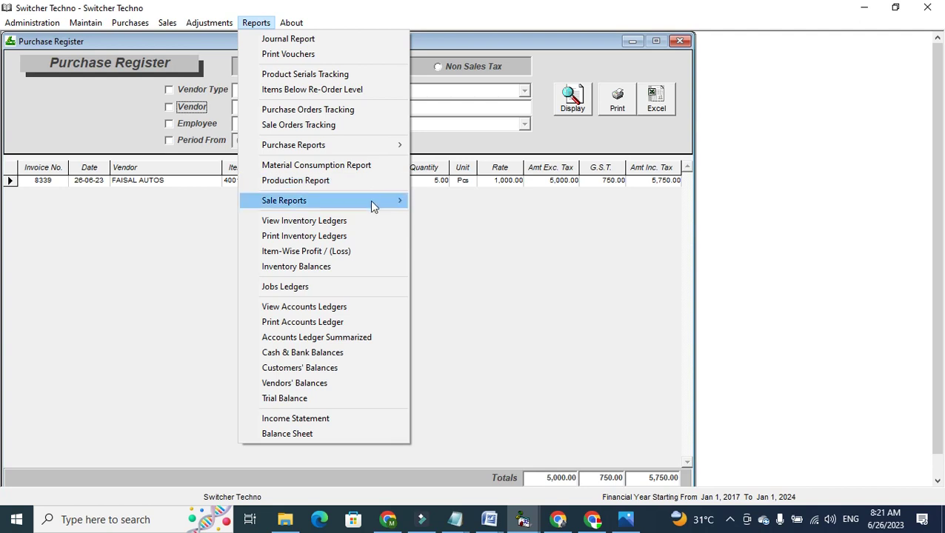
{"action": "mouse_move", "coordinate": [372, 201]}
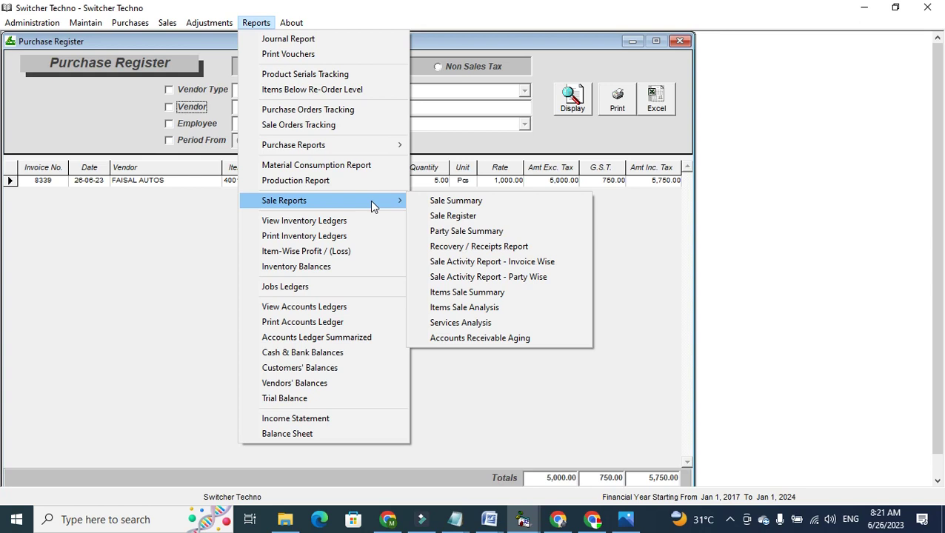
{"action": "left_click", "coordinate": [731, 521]}
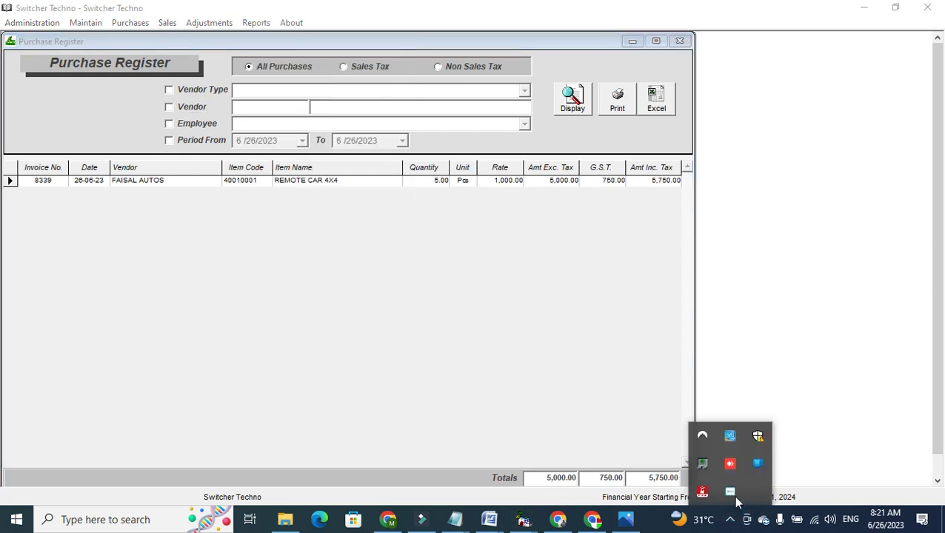